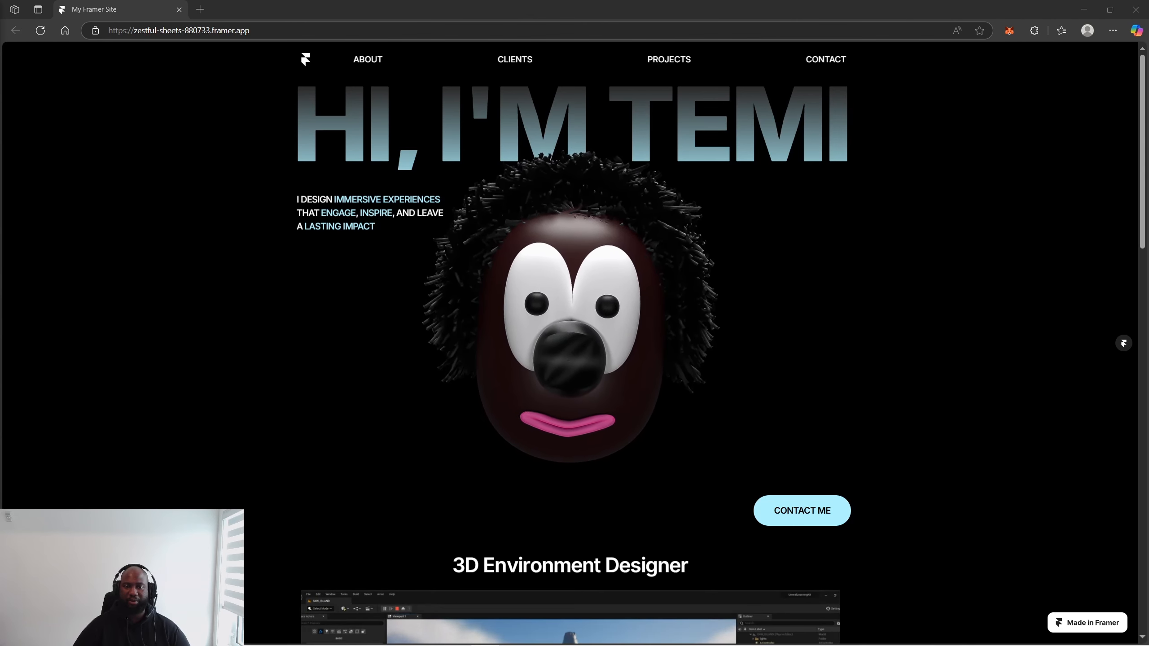
Step: Switch to Unity Hub and review the installed editors plus the official and archived releases offered for installation
mouse_move(637, 645)
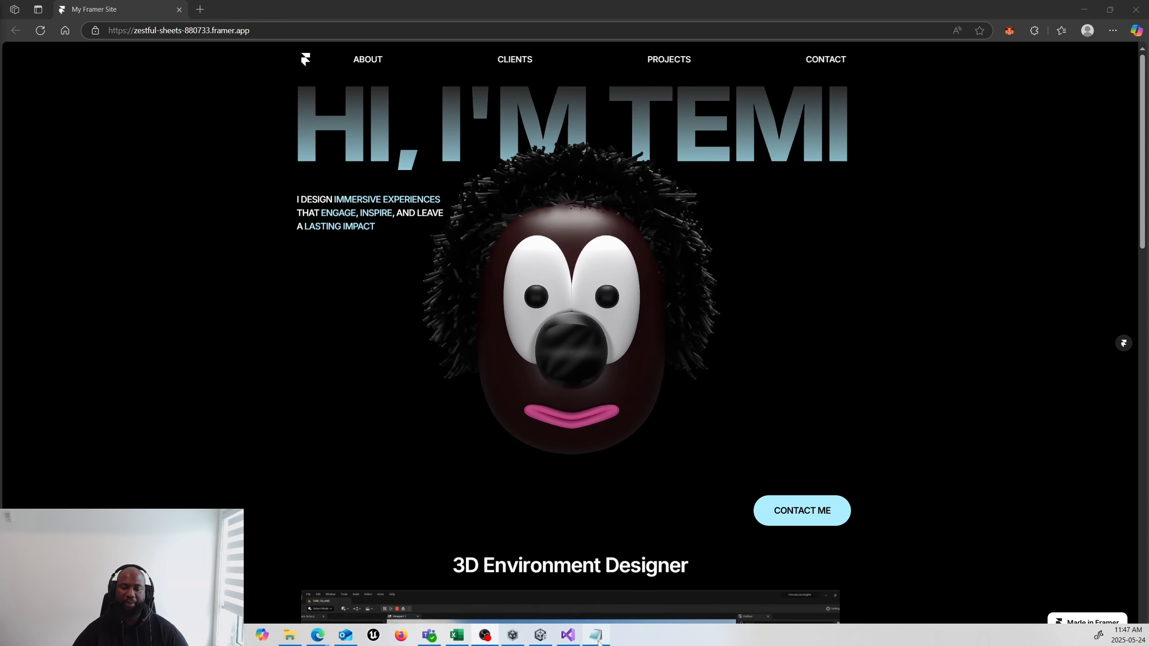
left_click(540, 635)
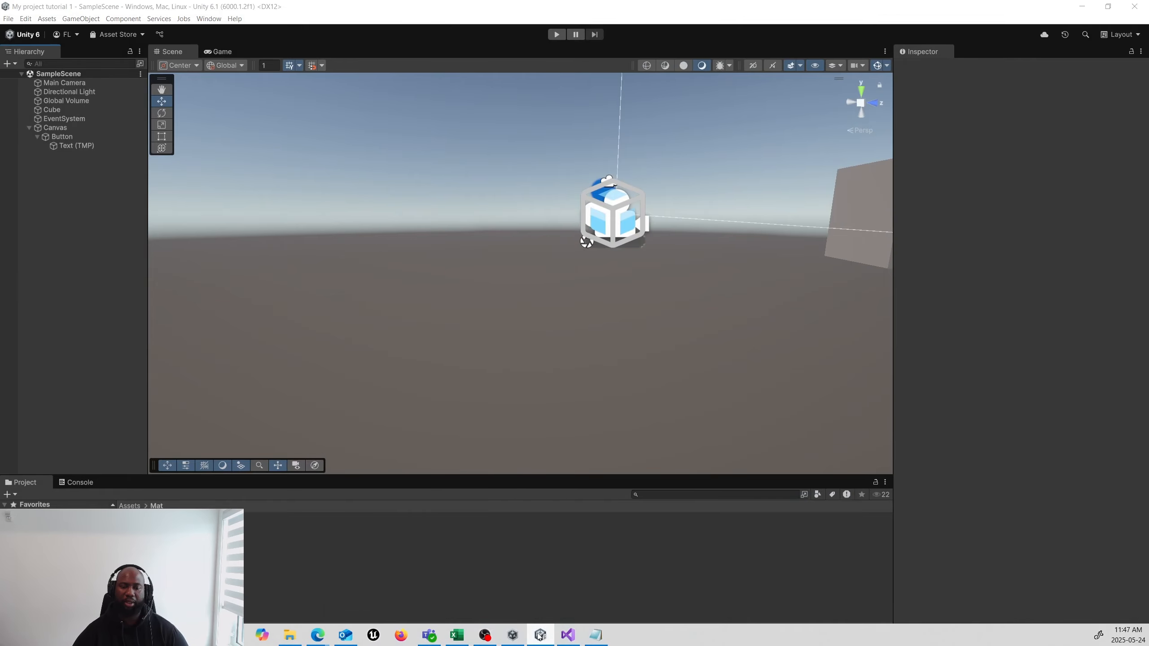
left_click(513, 635)
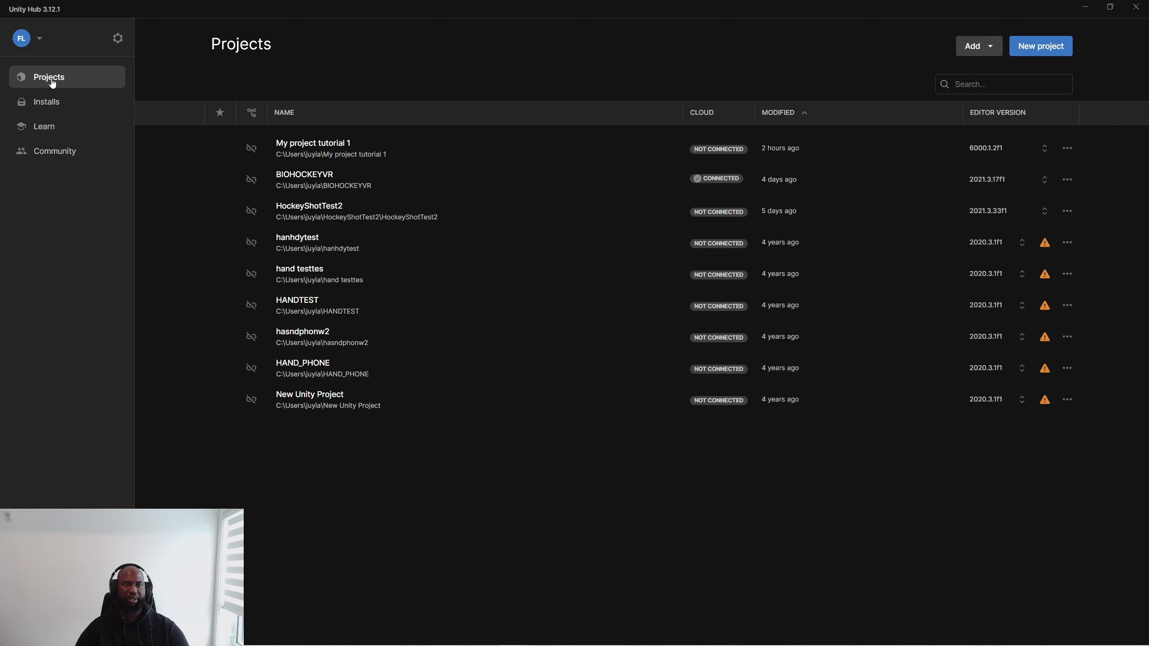
left_click(55, 107)
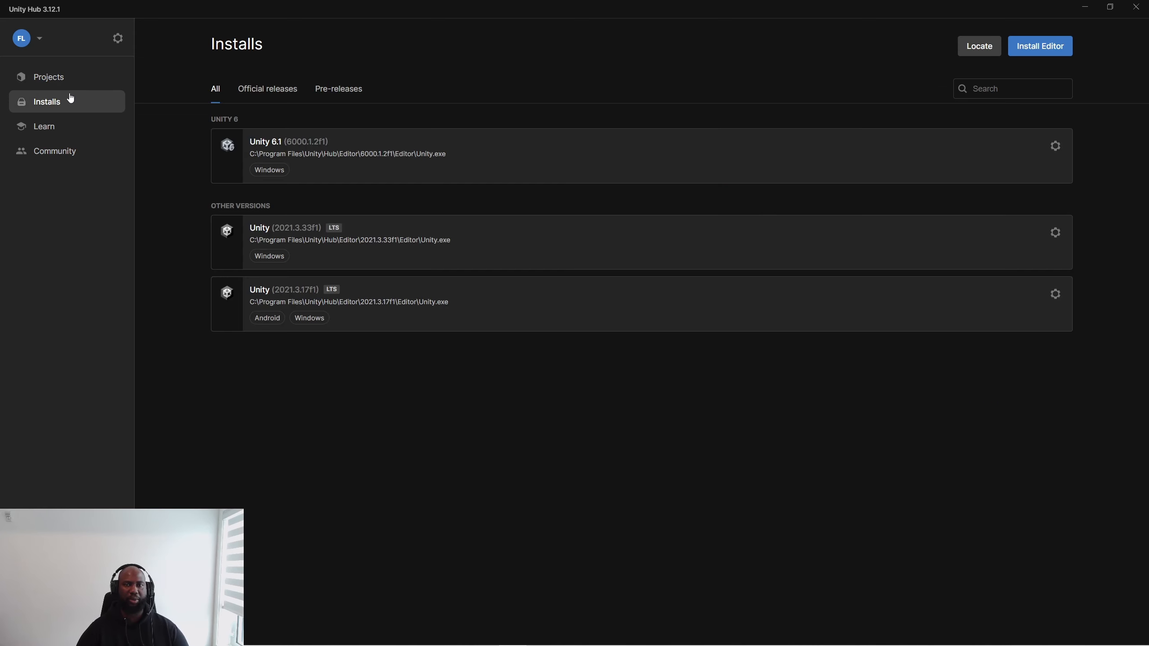
left_click(1033, 47)
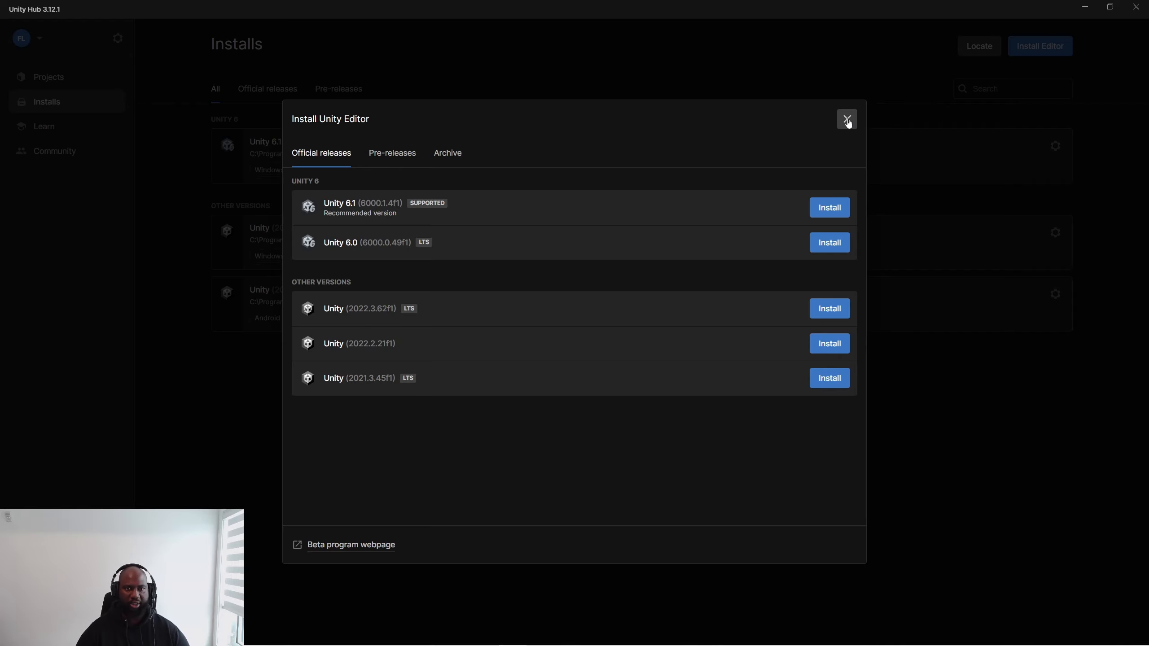
left_click(437, 158)
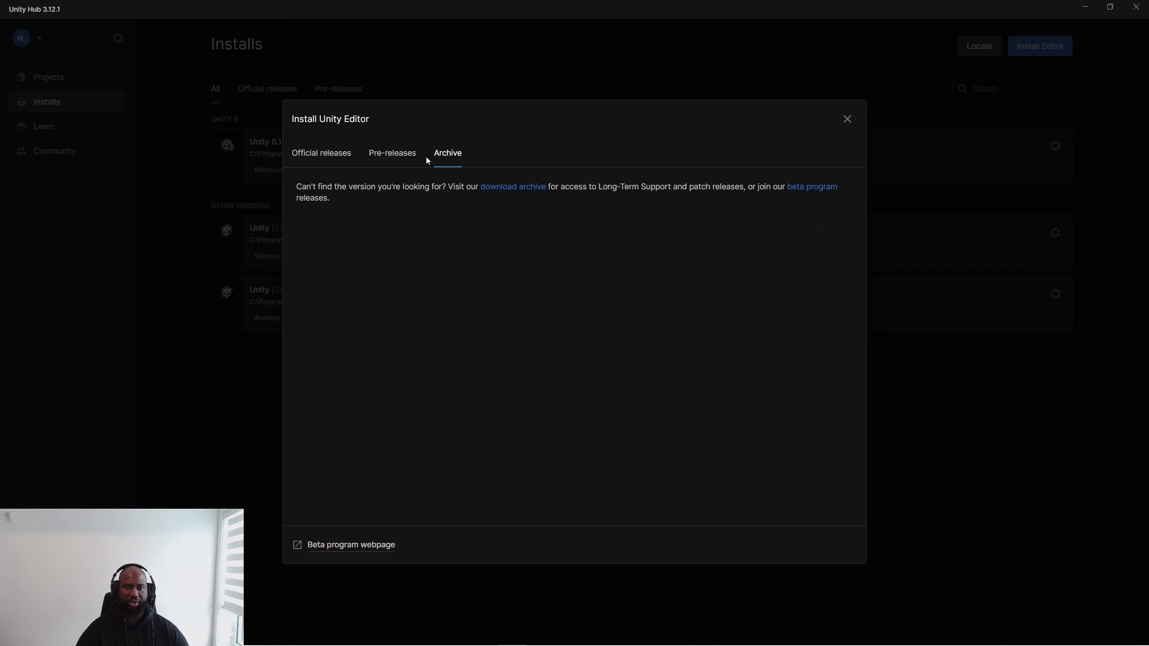
left_click(317, 154)
left_click(847, 119)
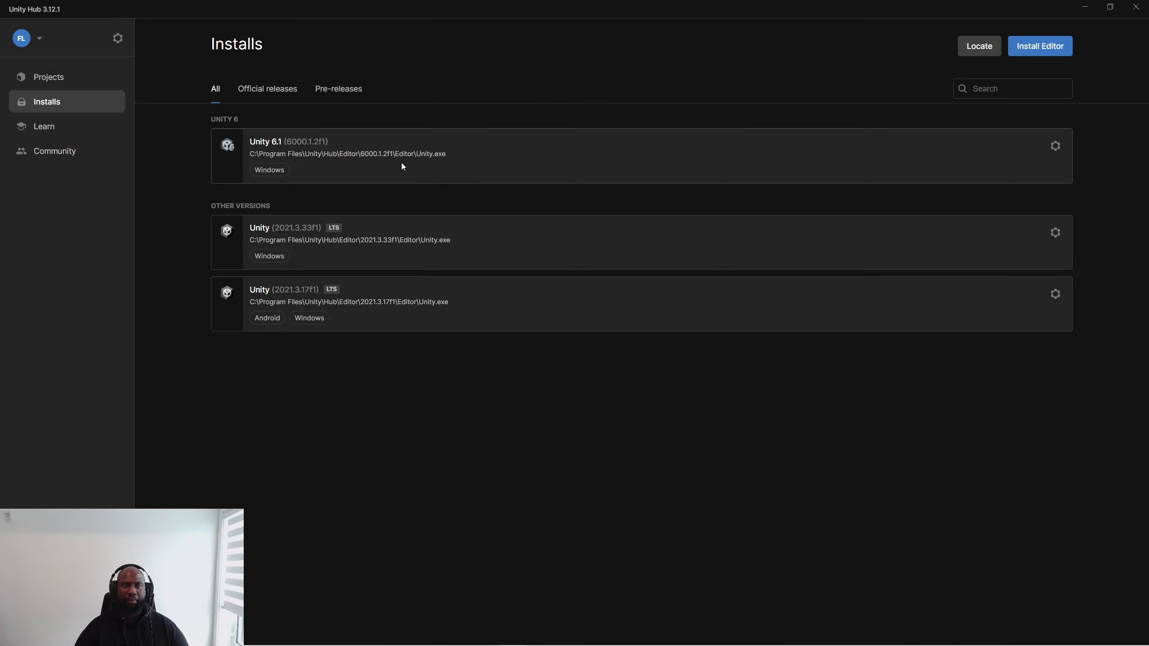
Step: Browse the learning projects and the community resources, and return to the project list
left_click(33, 118)
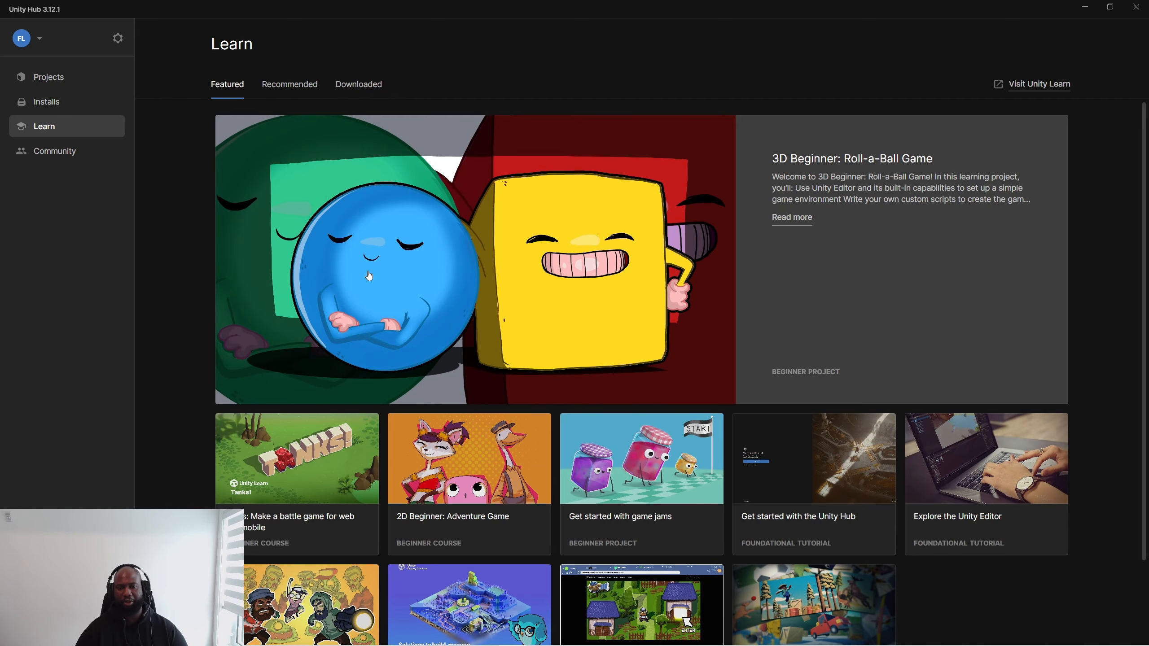
scroll(369, 276, "down", 1)
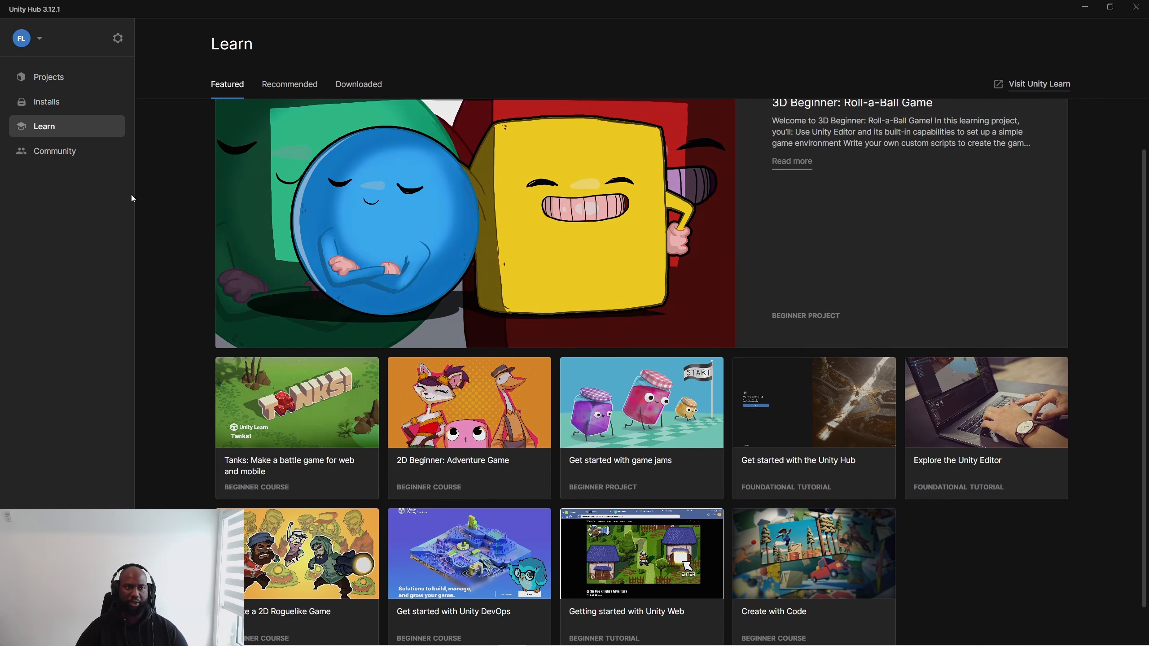
left_click(52, 152)
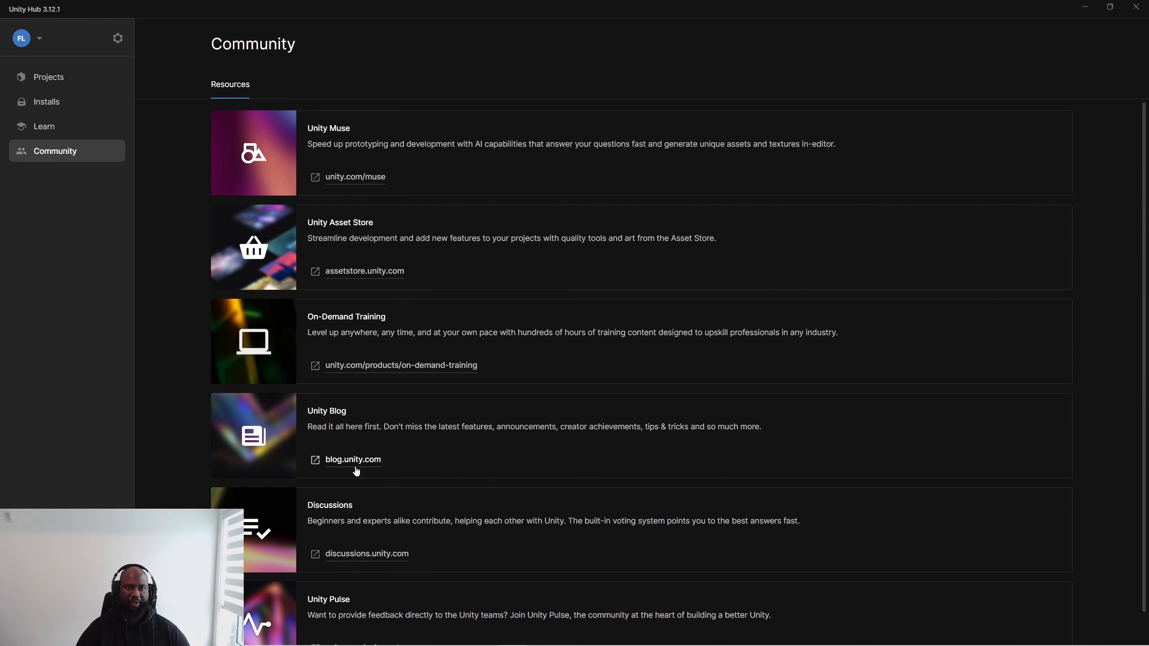
left_click(60, 81)
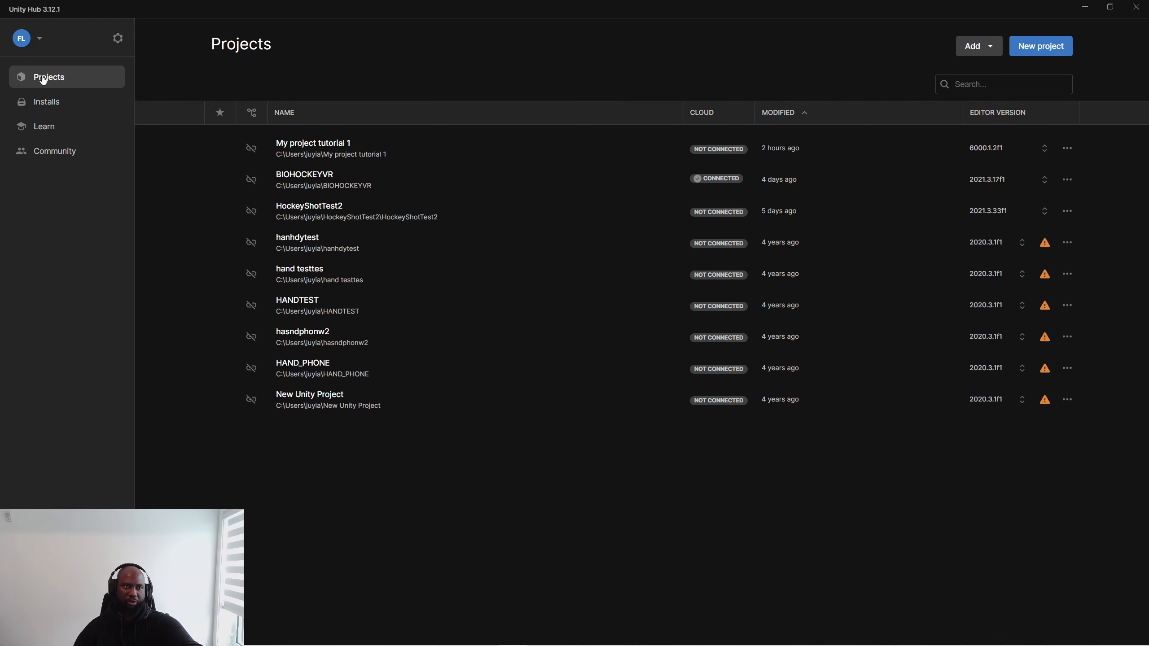
Step: Start a new project with editor version 6000.1.2f1 and look through its available templates
left_click(1035, 50)
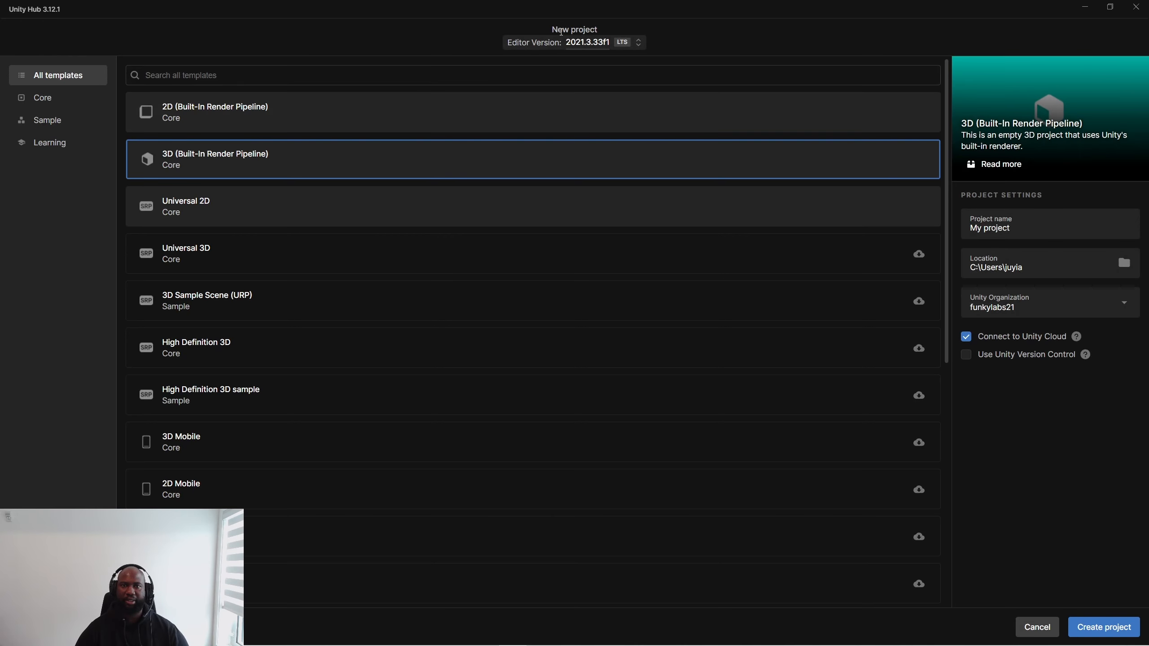
left_click(637, 42)
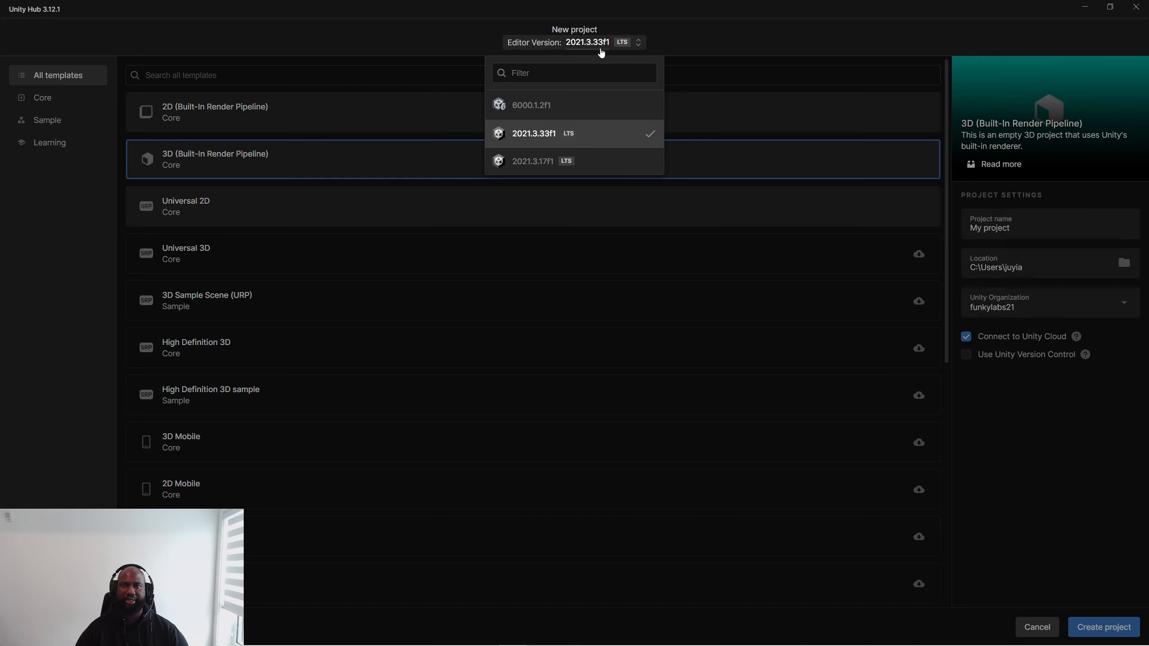
left_click(526, 106)
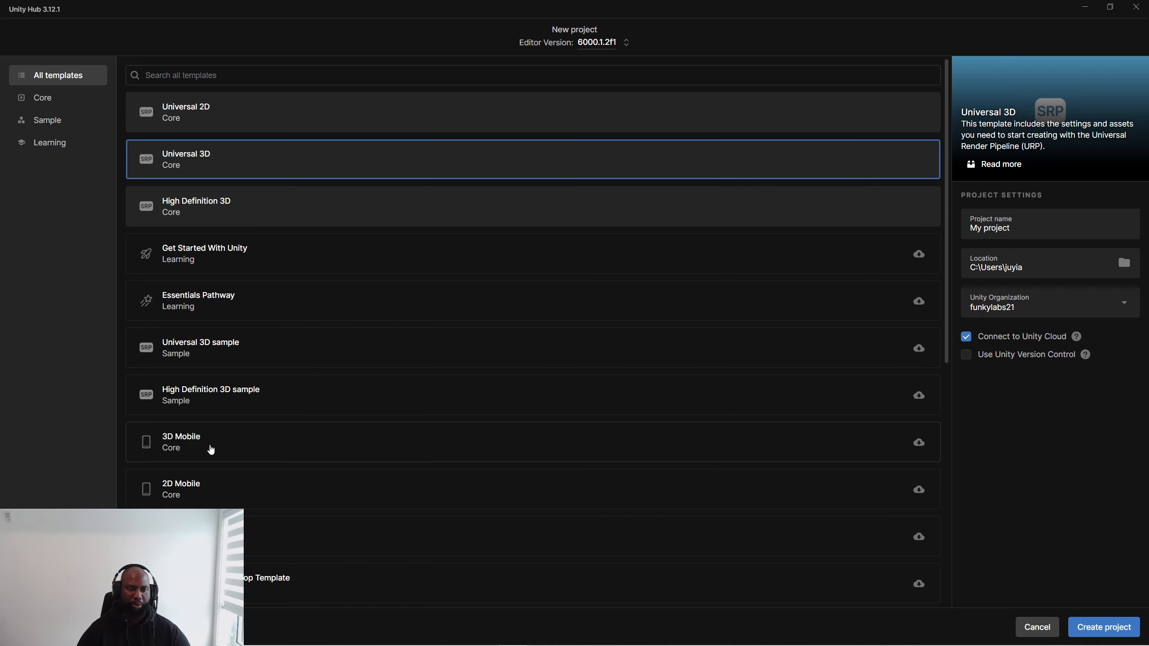
scroll(210, 450, "down", 1)
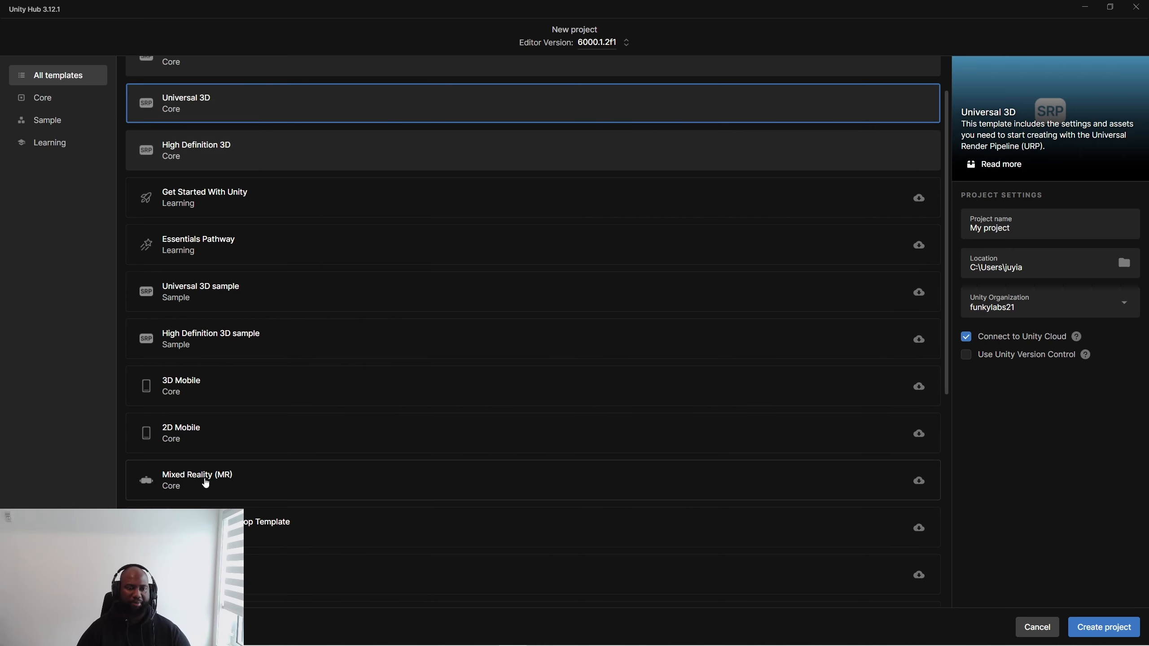
scroll(206, 480, "down", 1)
scroll(205, 493, "down", 2)
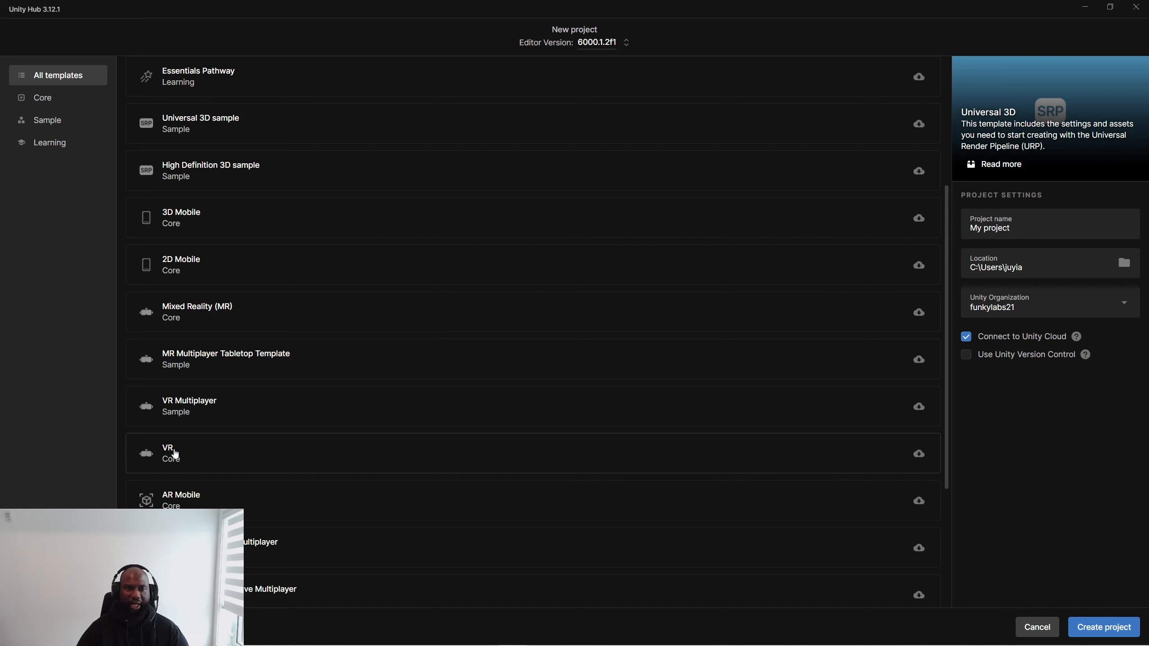
Step: Turn off Connect to Unity Cloud for the new project, keep the name My project, and choose the Universal 3D core template
left_click(1022, 229)
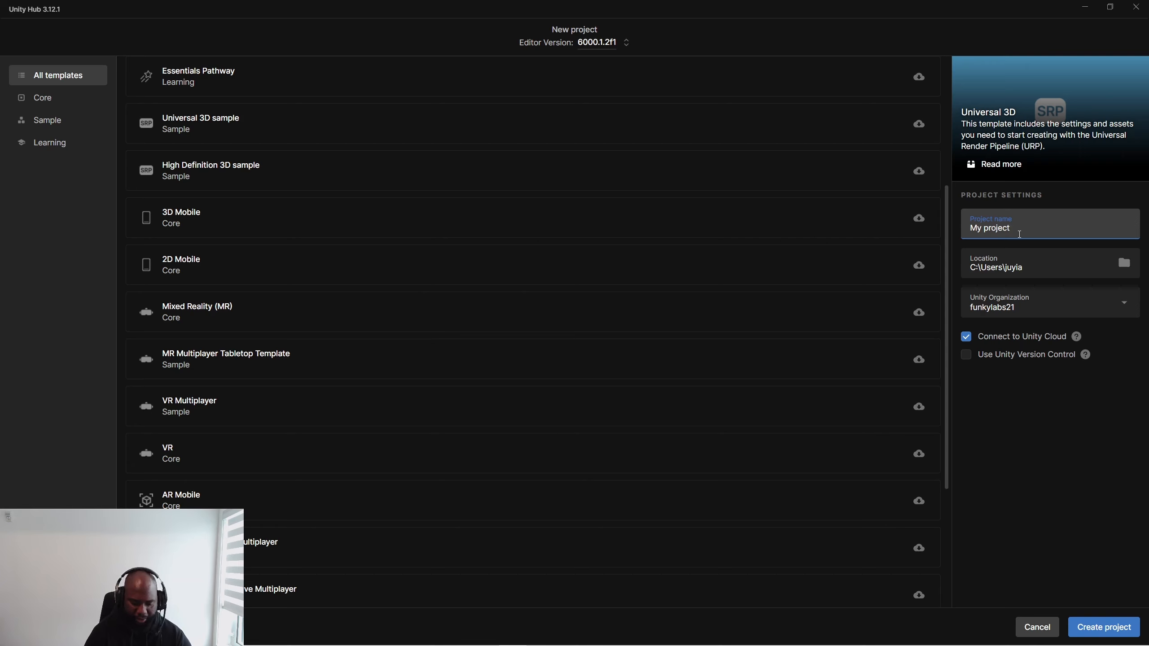
type("tuto")
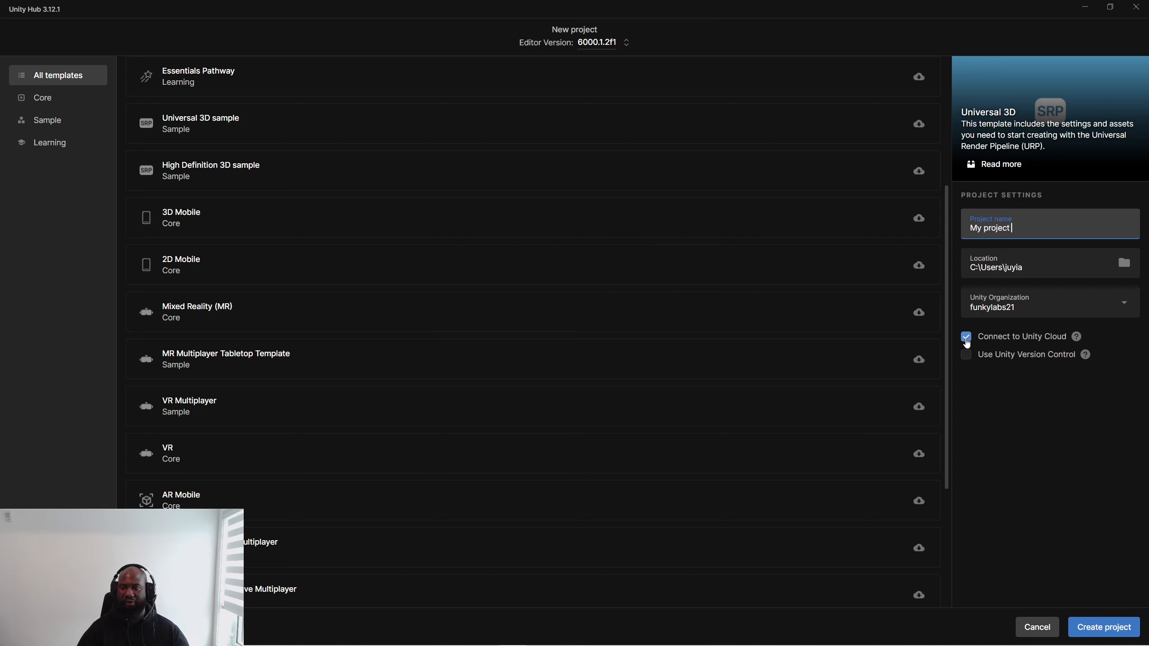
left_click(966, 340)
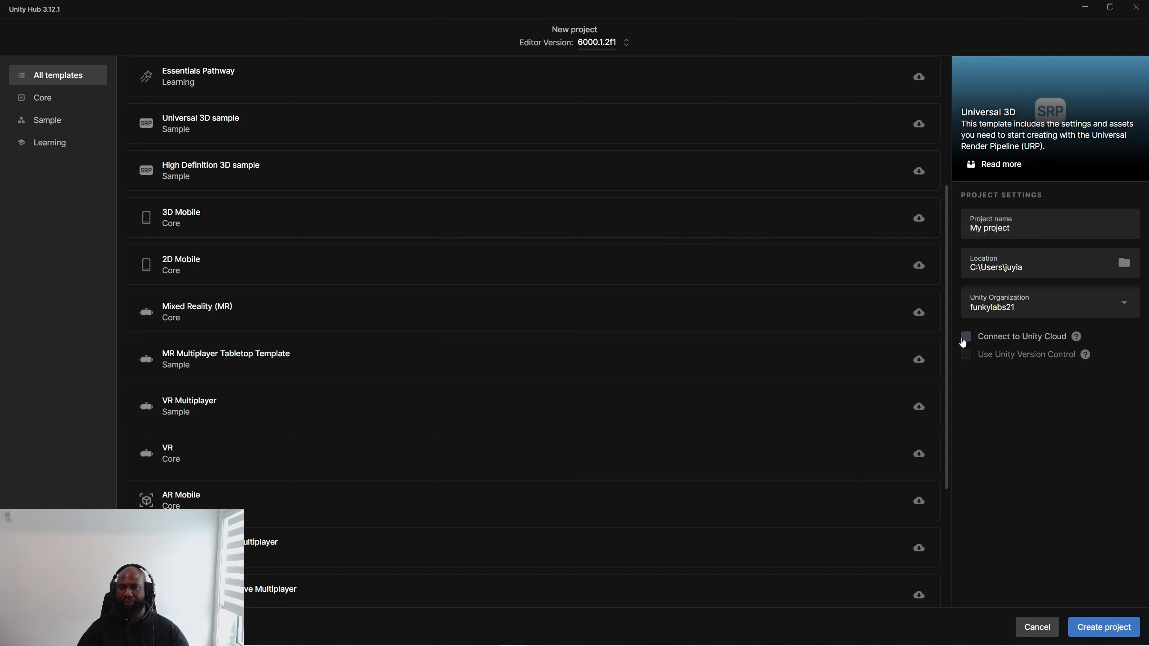
left_click(1009, 229)
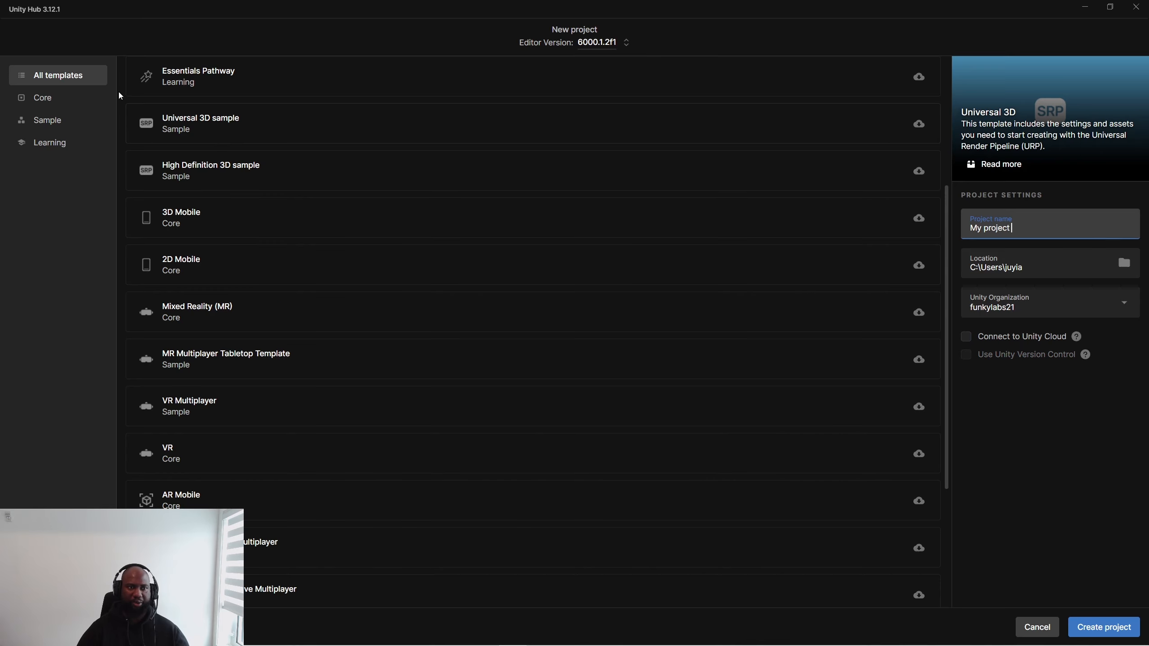
scroll(231, 159, "up", 5)
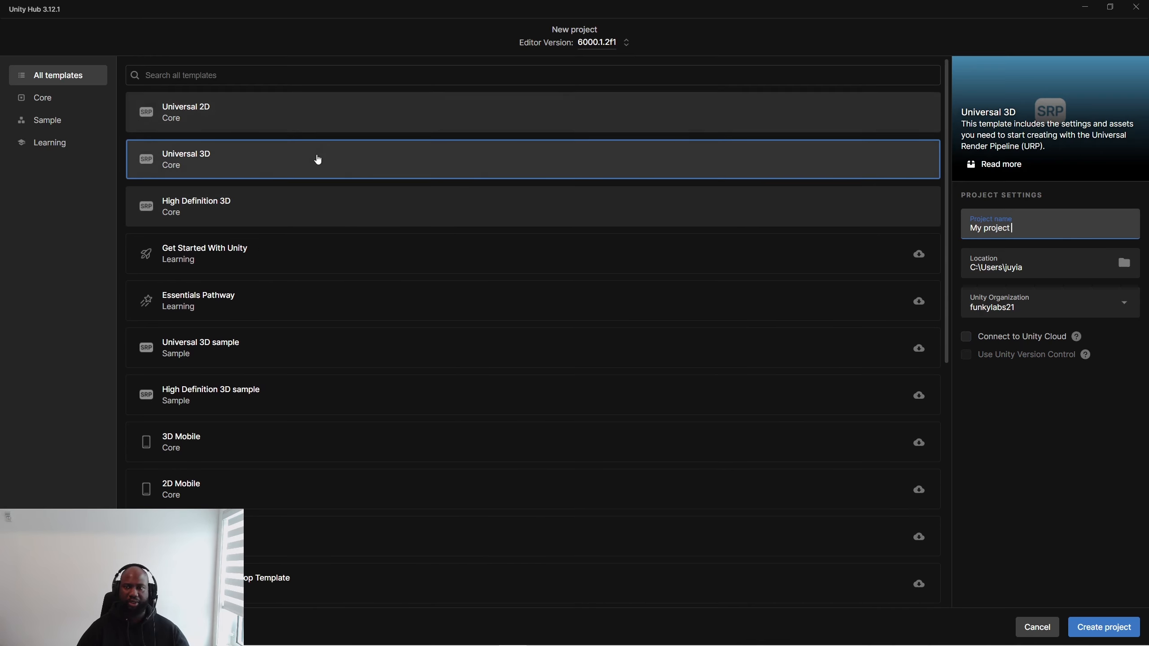
left_click(212, 165)
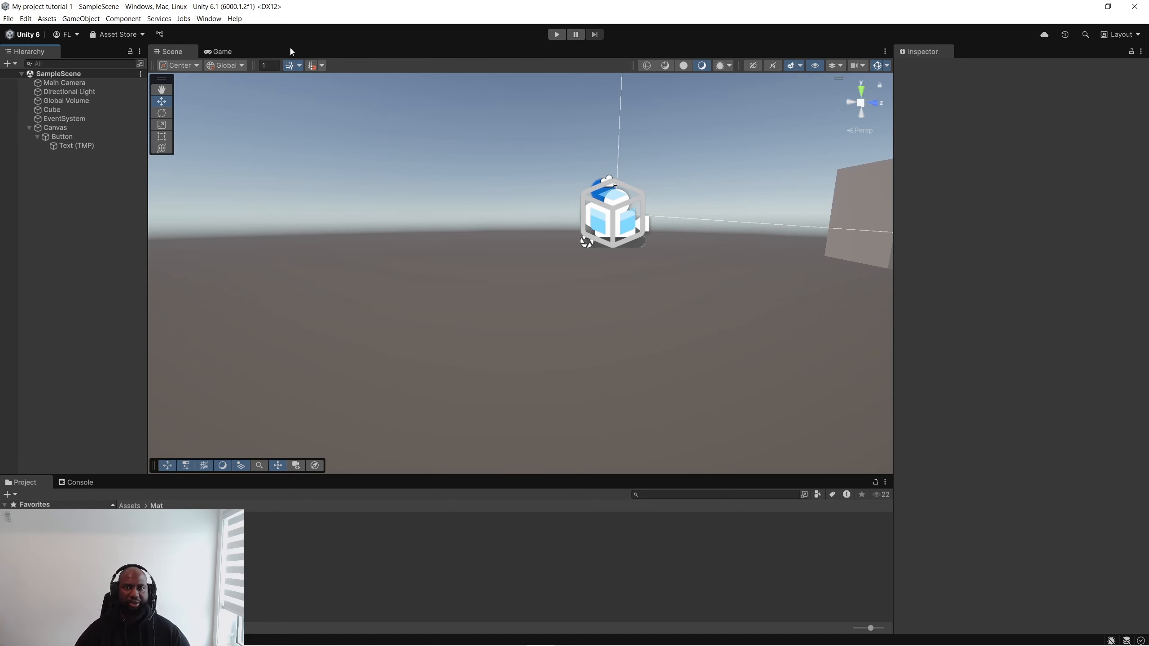
Step: Examine the cube and camera in the Scene view and preview the same scene in the Game view
right_click_drag(509, 176, 639, 179)
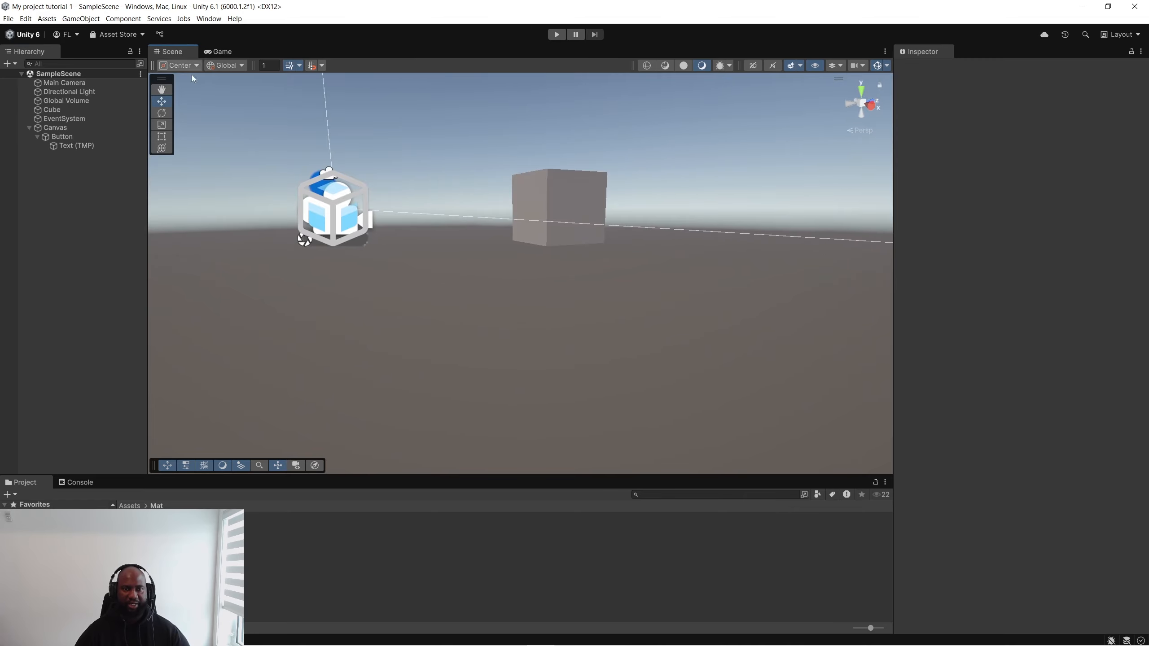
right_click_drag(756, 251, 717, 244)
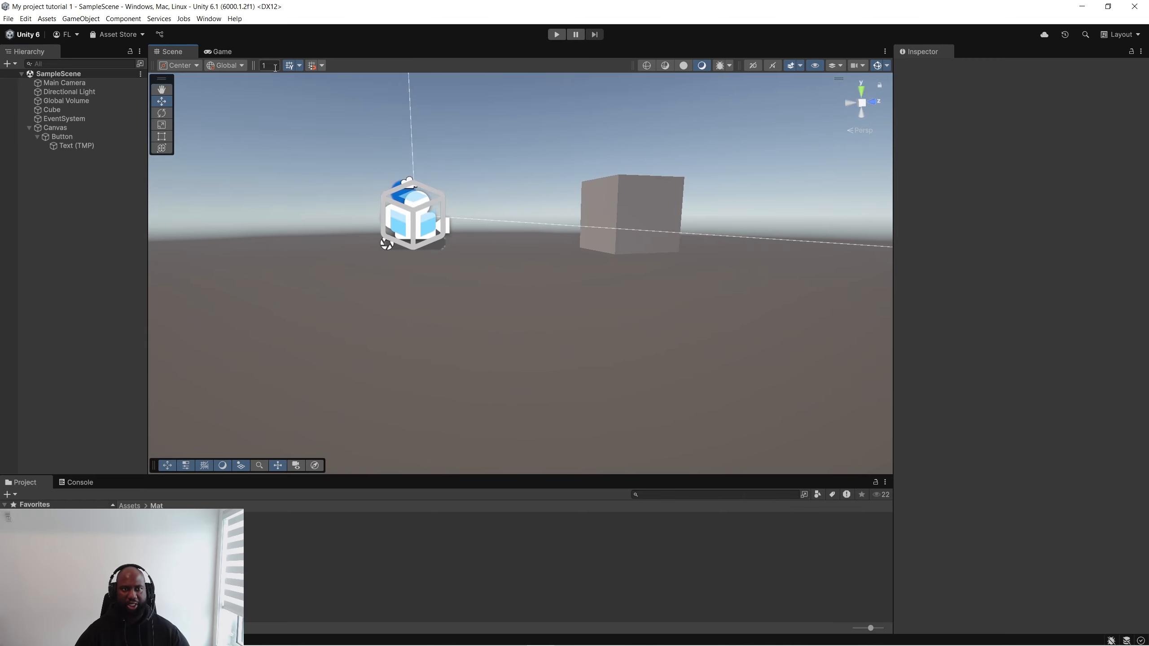
left_click(222, 53)
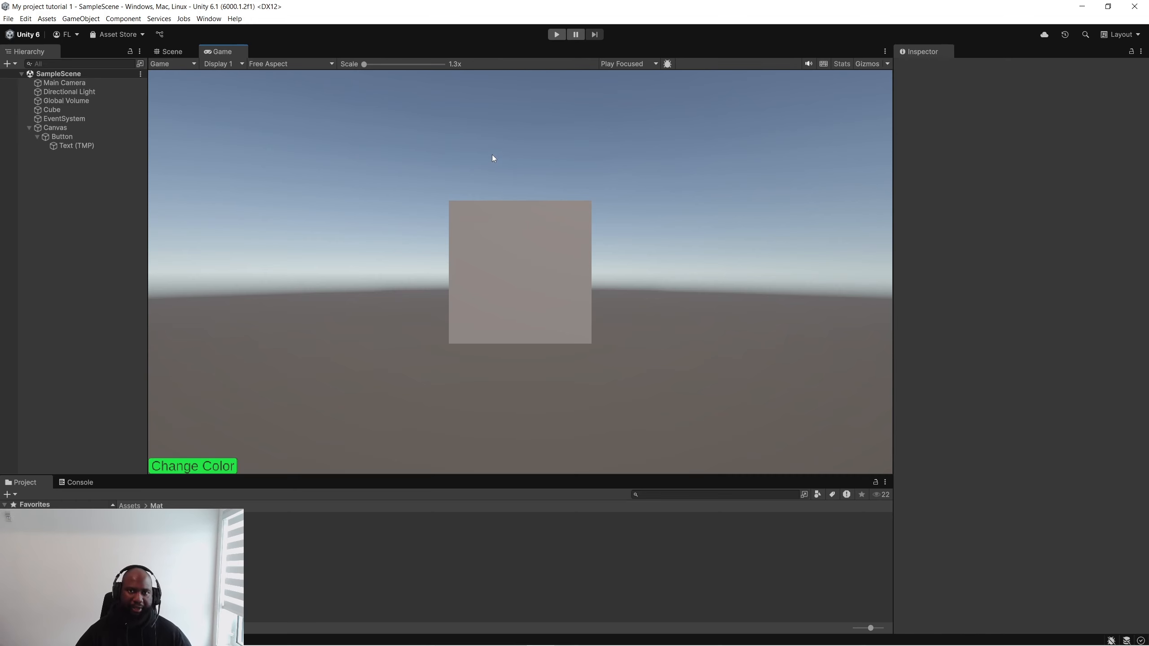
left_click(178, 57)
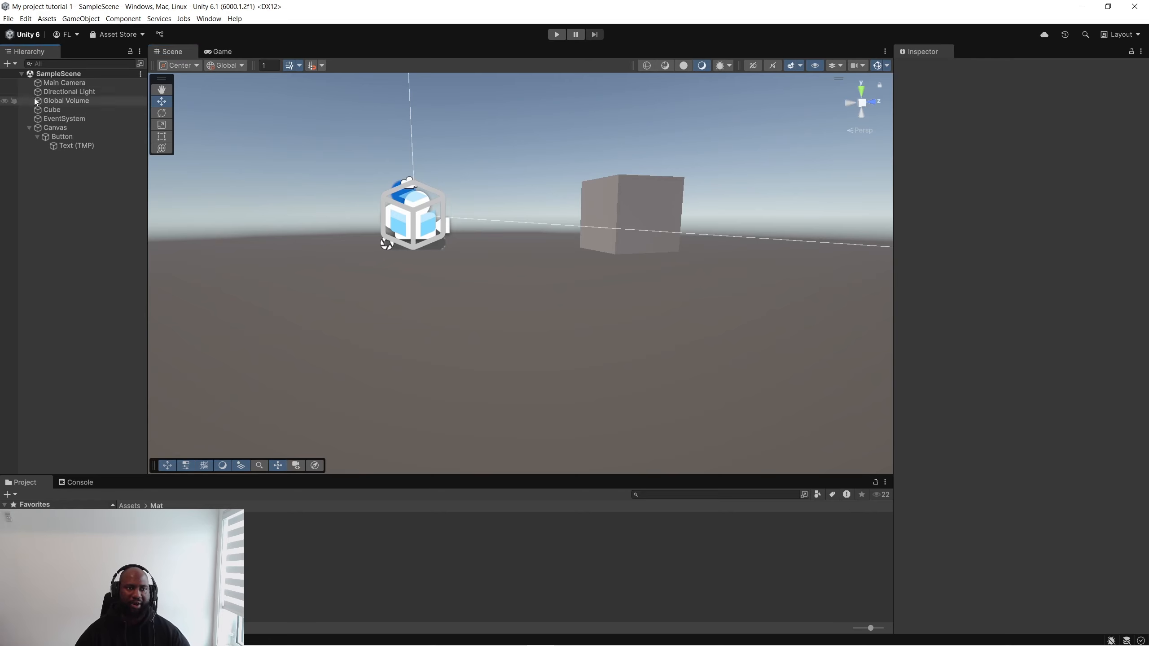
Step: Collapse the Canvas hierarchy and add another 3D cube to SampleScene
left_click(29, 128)
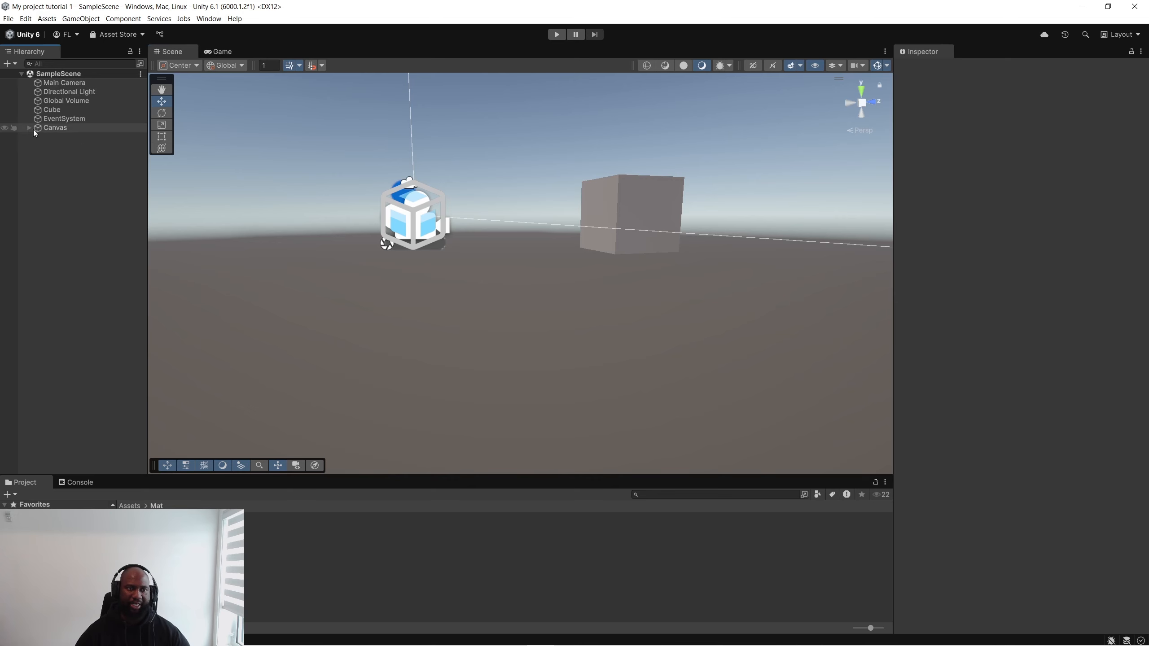
right_click(78, 159)
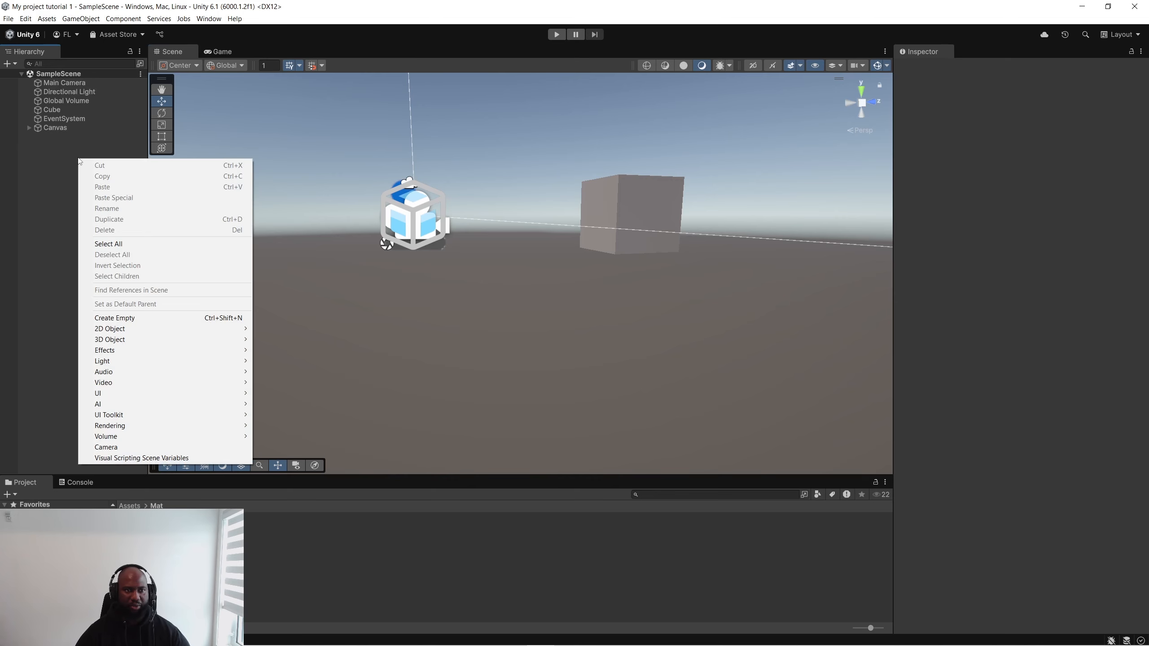
mouse_move(209, 341)
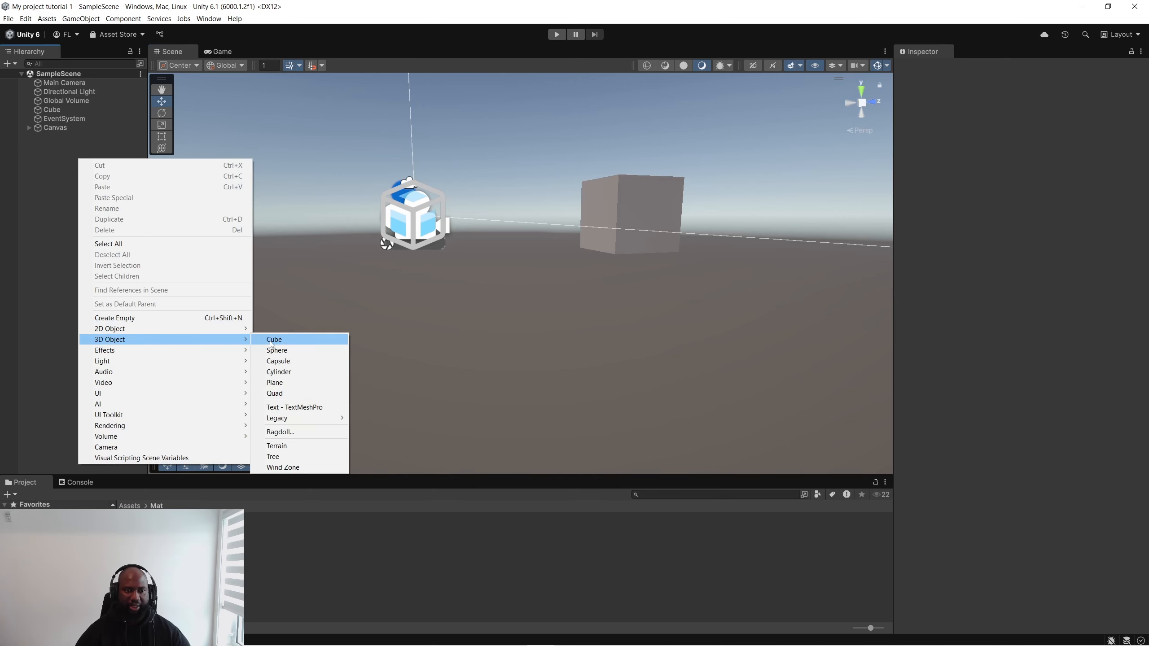
left_click(276, 339)
left_click(82, 162)
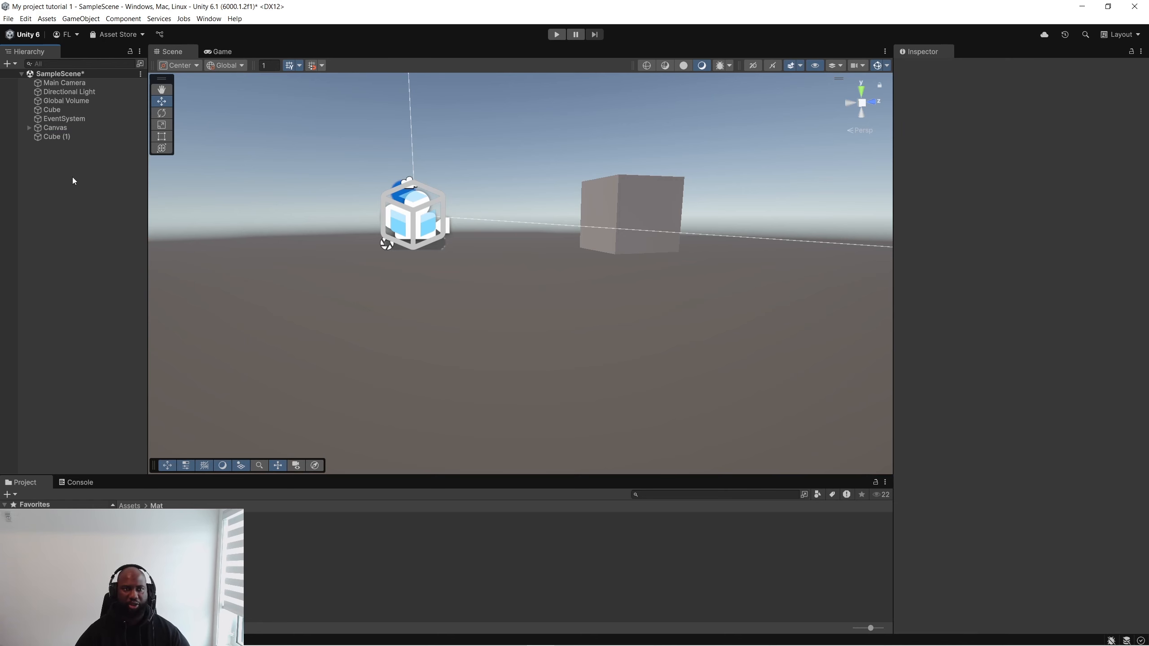
Step: Create a new script with the default name NewBehaviourScript and attach it to Cube (1) as a component
left_click(56, 137)
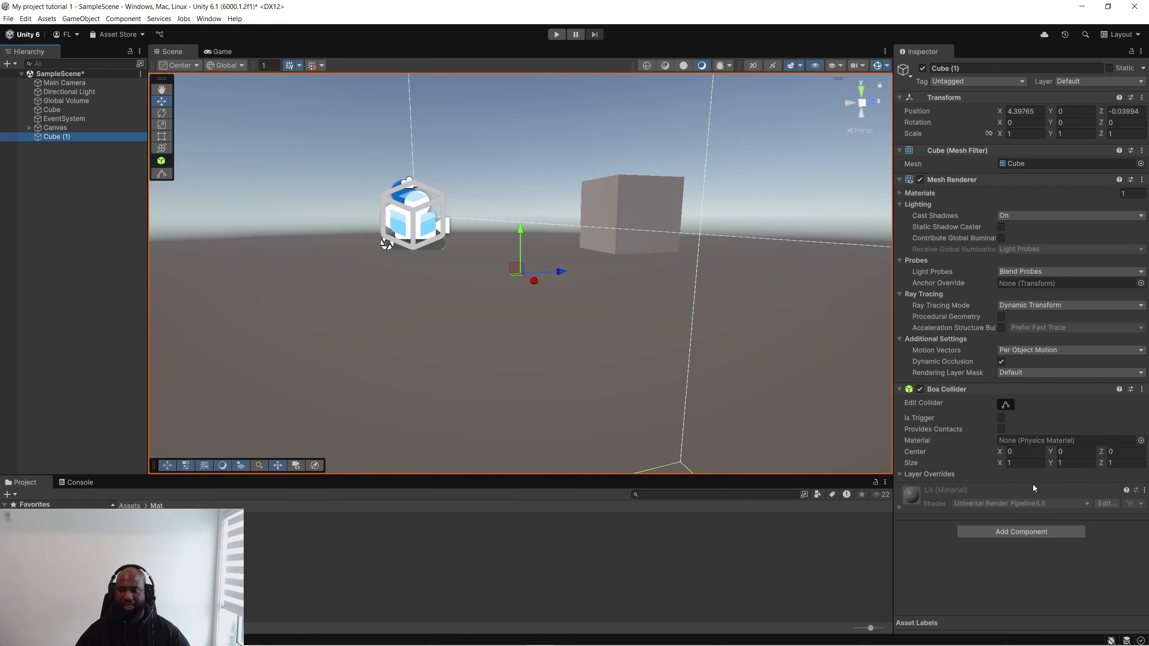
left_click(1023, 535)
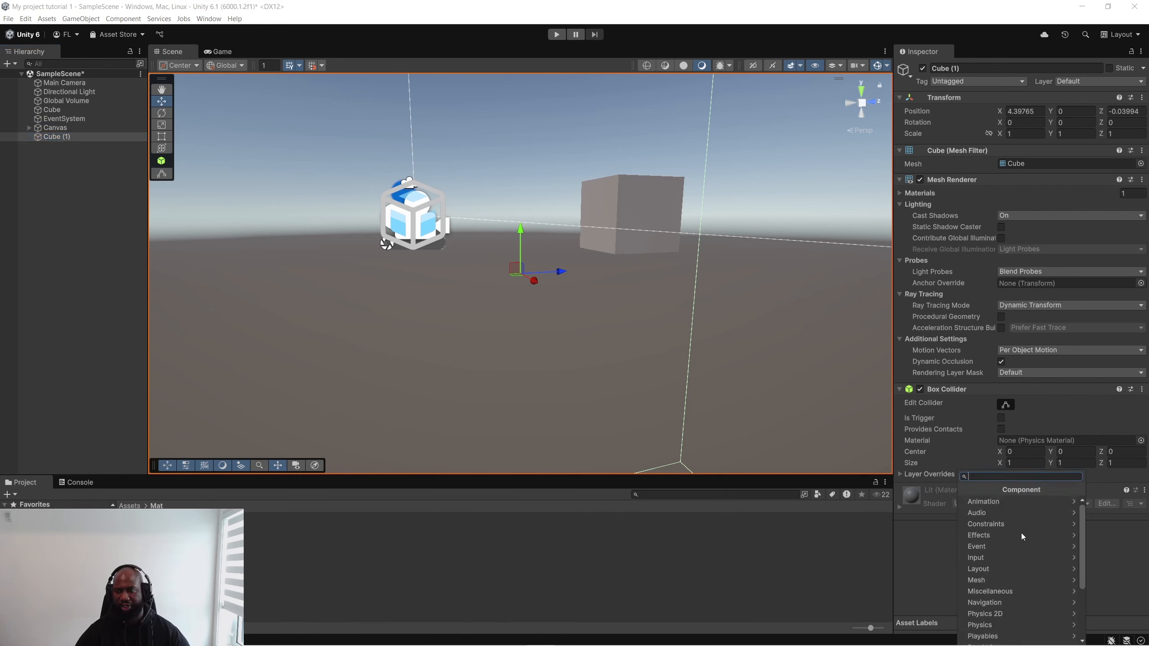
key("Escape")
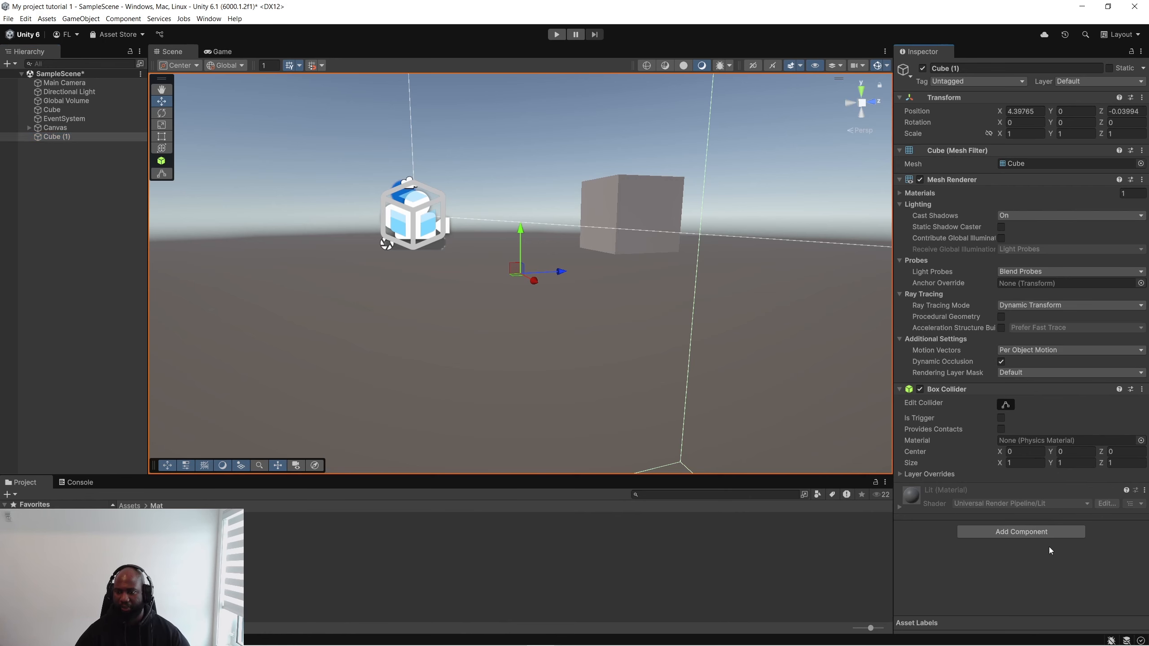
left_click(1045, 533)
scroll(1020, 604, "down", 3)
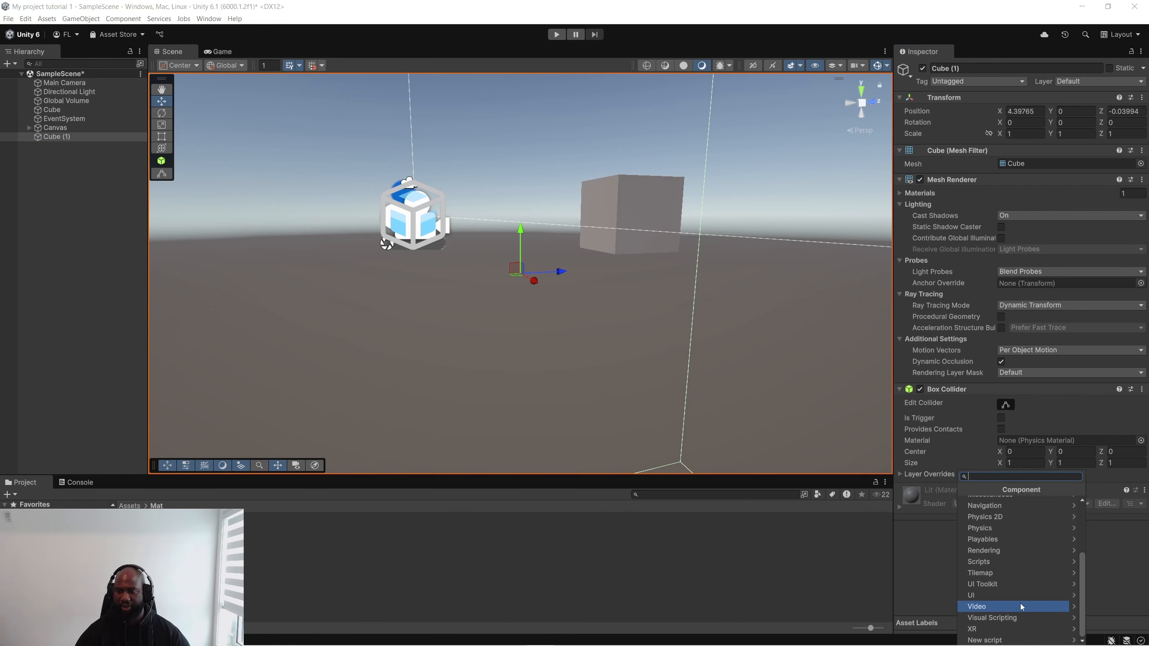
left_click(998, 641)
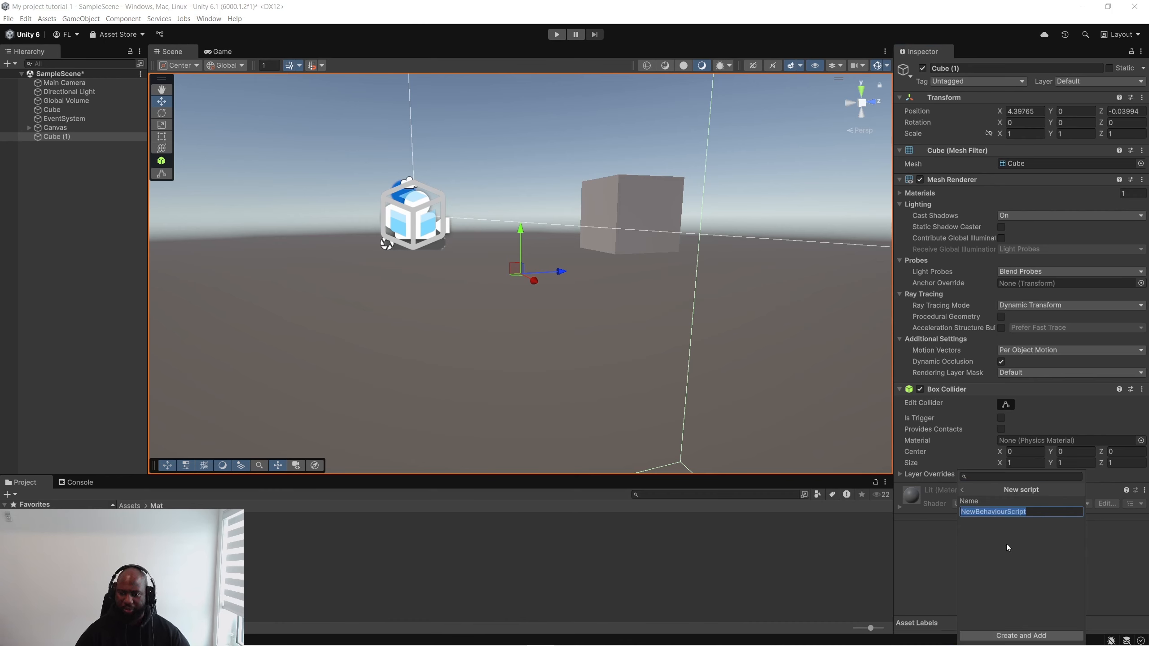
left_click(1014, 636)
left_click(588, 309)
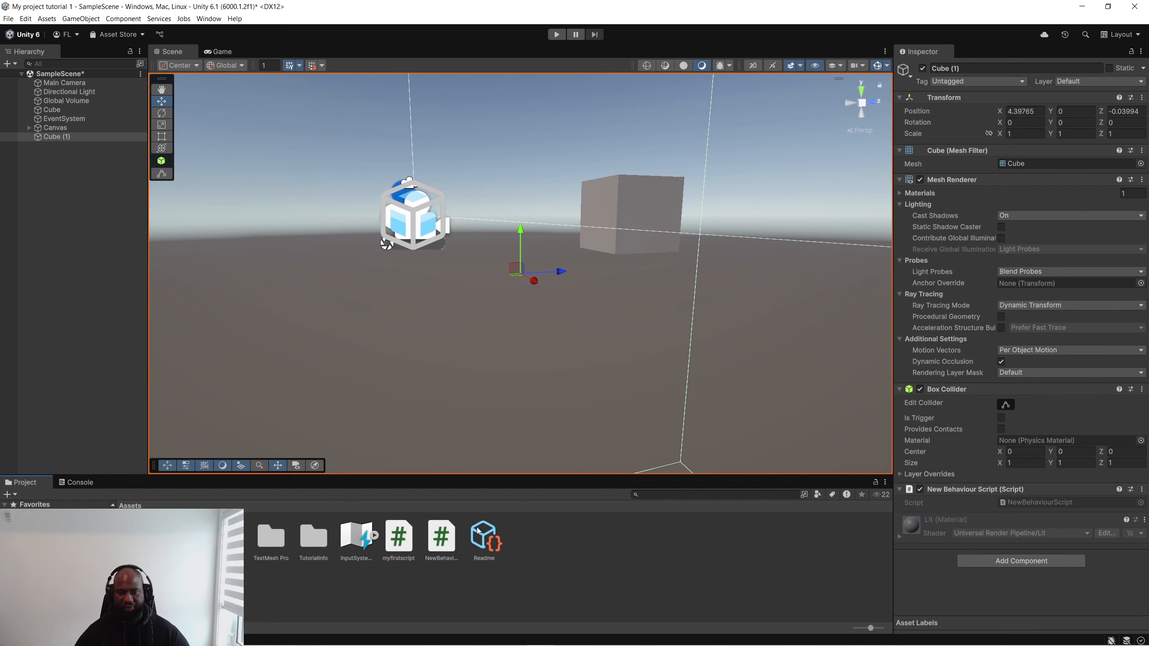
Step: Open NewBehaviourScript in Visual Studio, enlarge the editor window, and examine the script's Start and Update methods
left_click(438, 541)
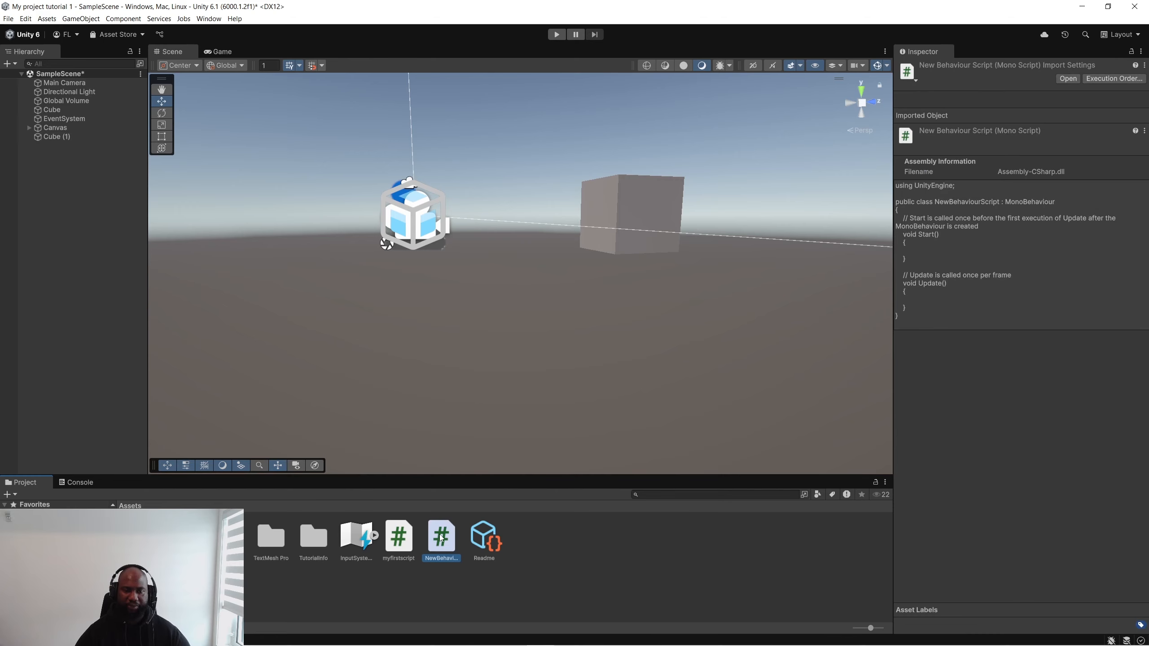
double_click(441, 538)
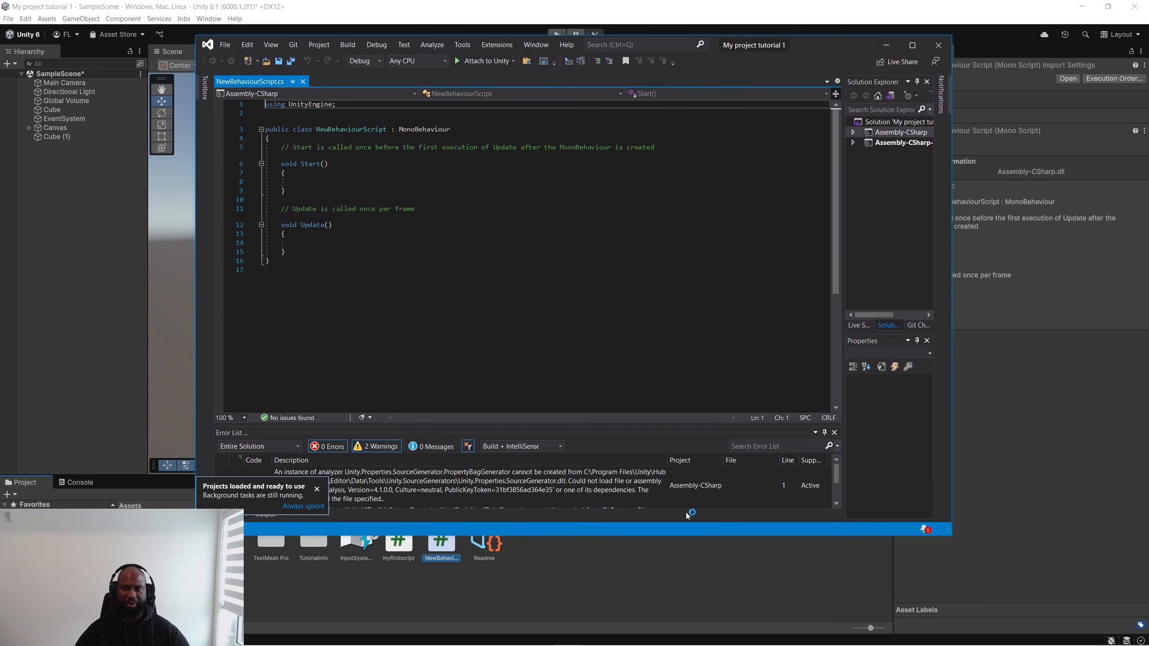
left_click_drag(683, 537, 683, 596)
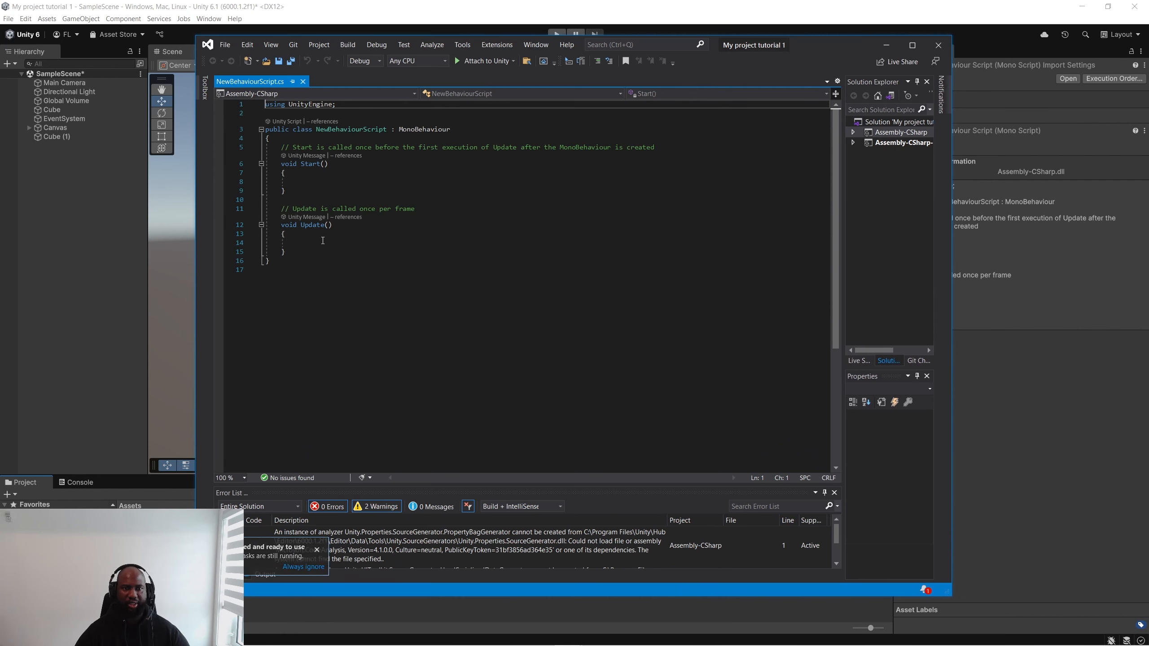
left_click_drag(277, 163, 335, 194)
left_click(296, 182)
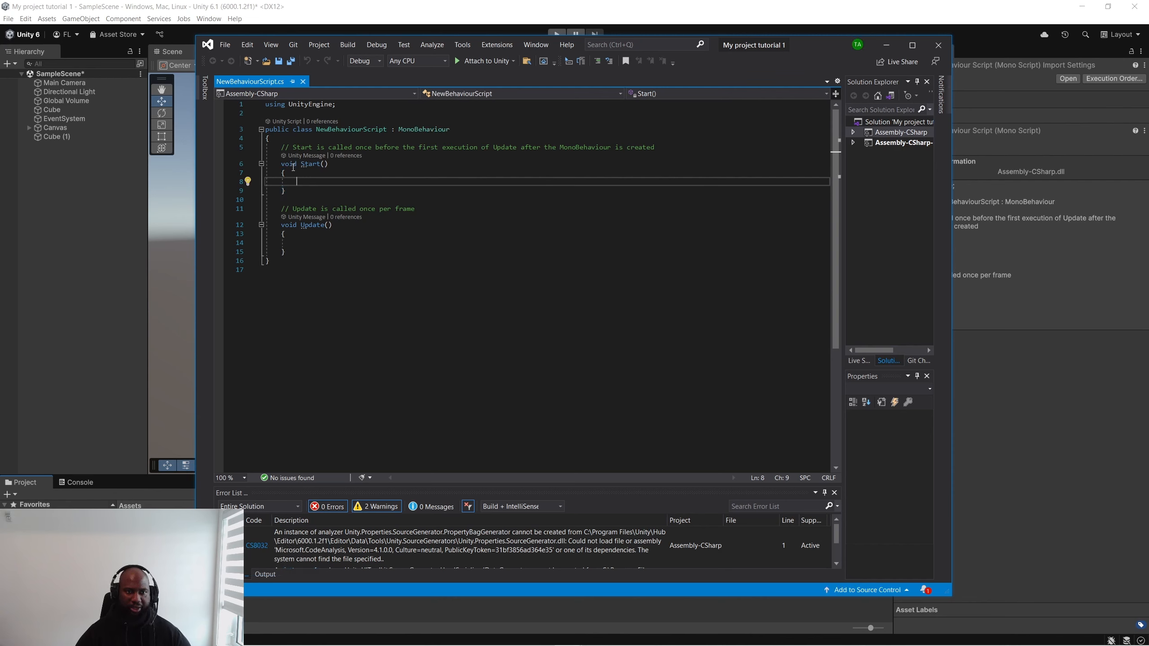
left_click(308, 241)
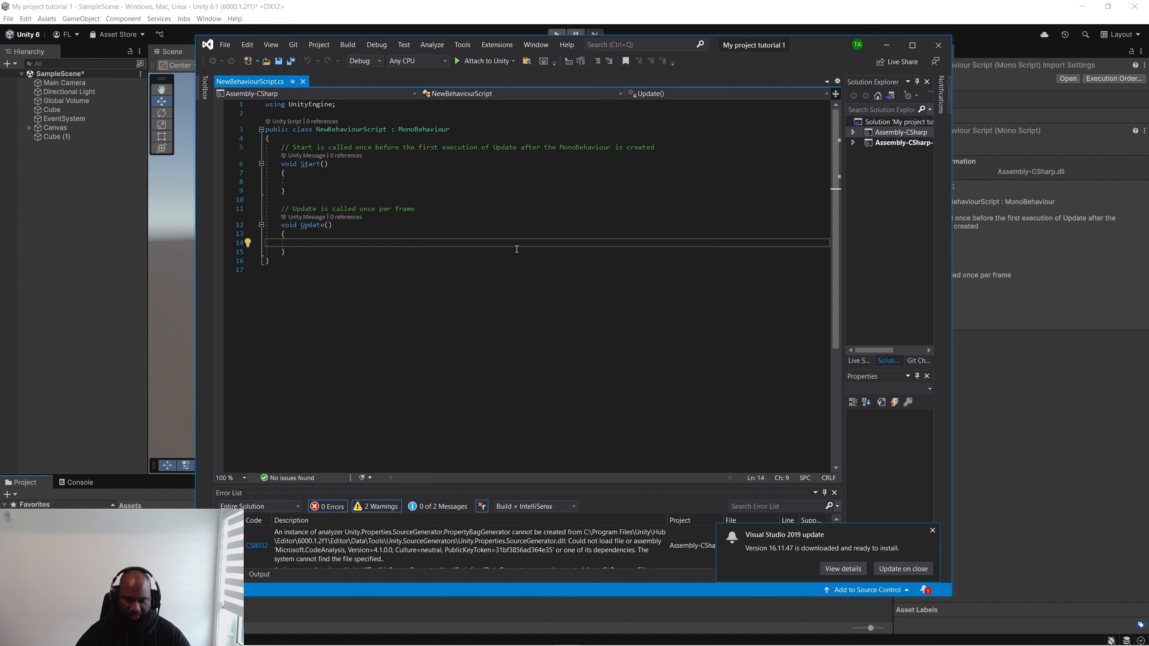
Step: Examine the MyMaterial variable and the SetColor method in myfirstscript.cs
key("ctrl+a")
key("Delete")
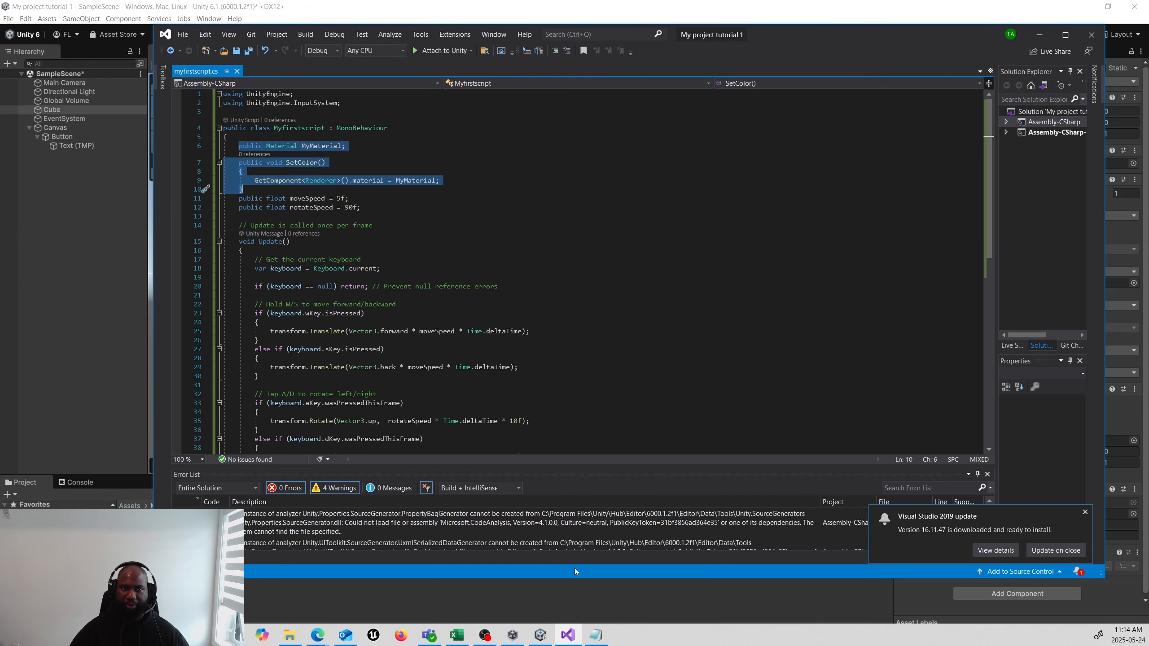
left_click(301, 146)
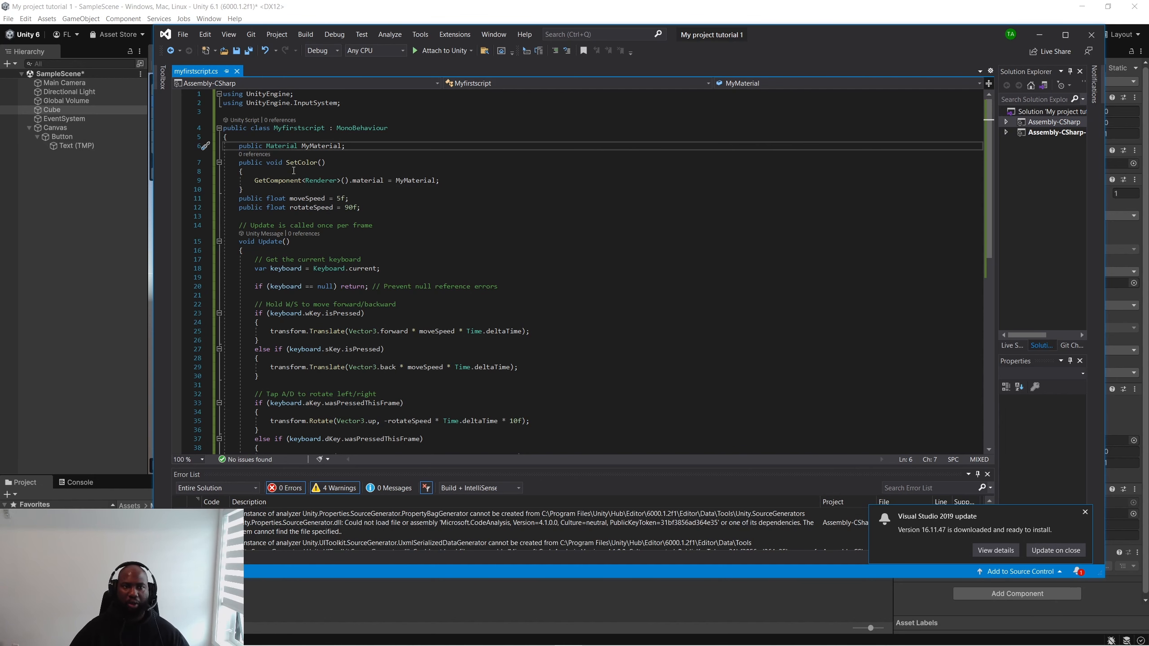
Step: Switch to Unity and assign Cube as the target object of the Canvas Button's On Click event
left_click(715, 12)
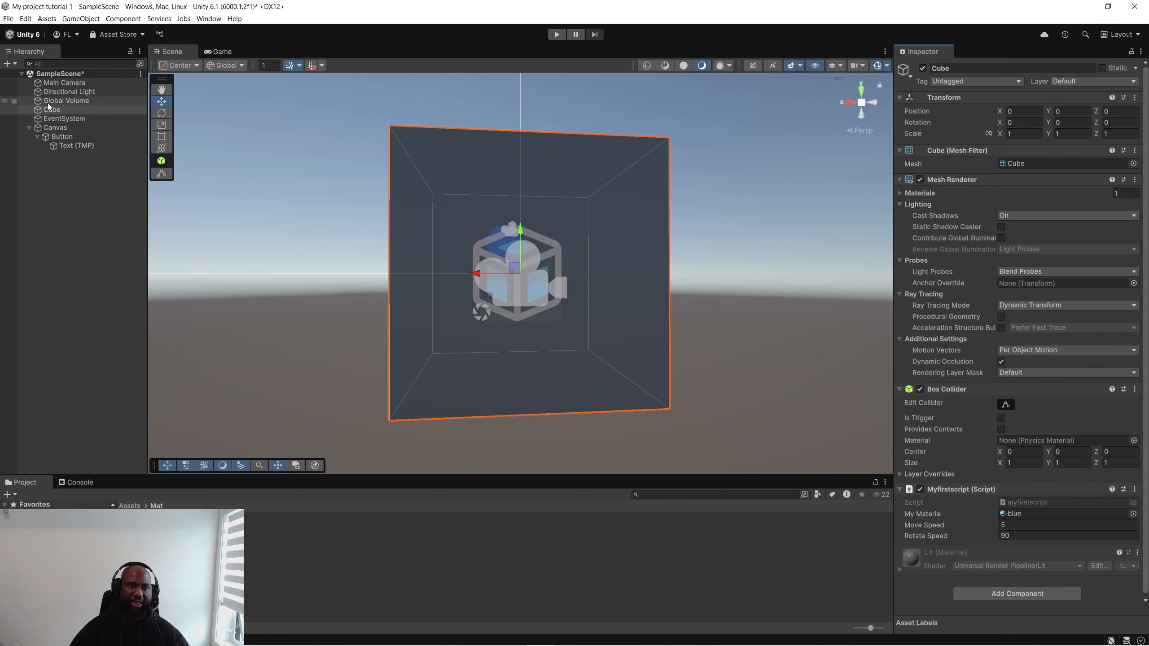
left_click(61, 136)
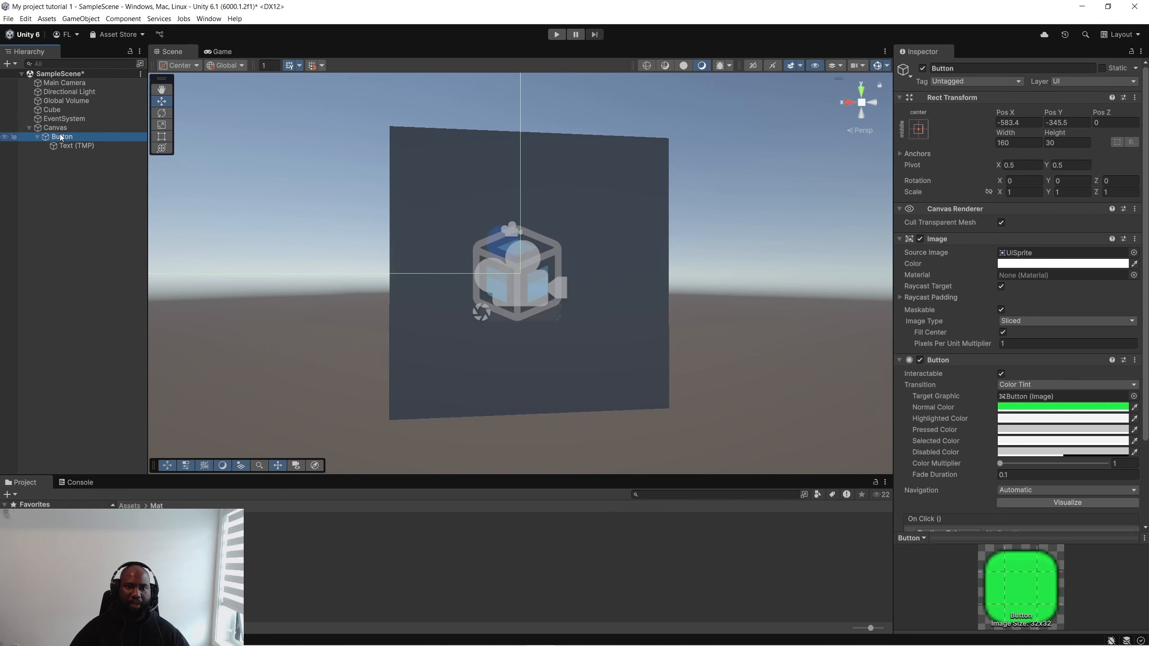
scroll(987, 384, "down", 2)
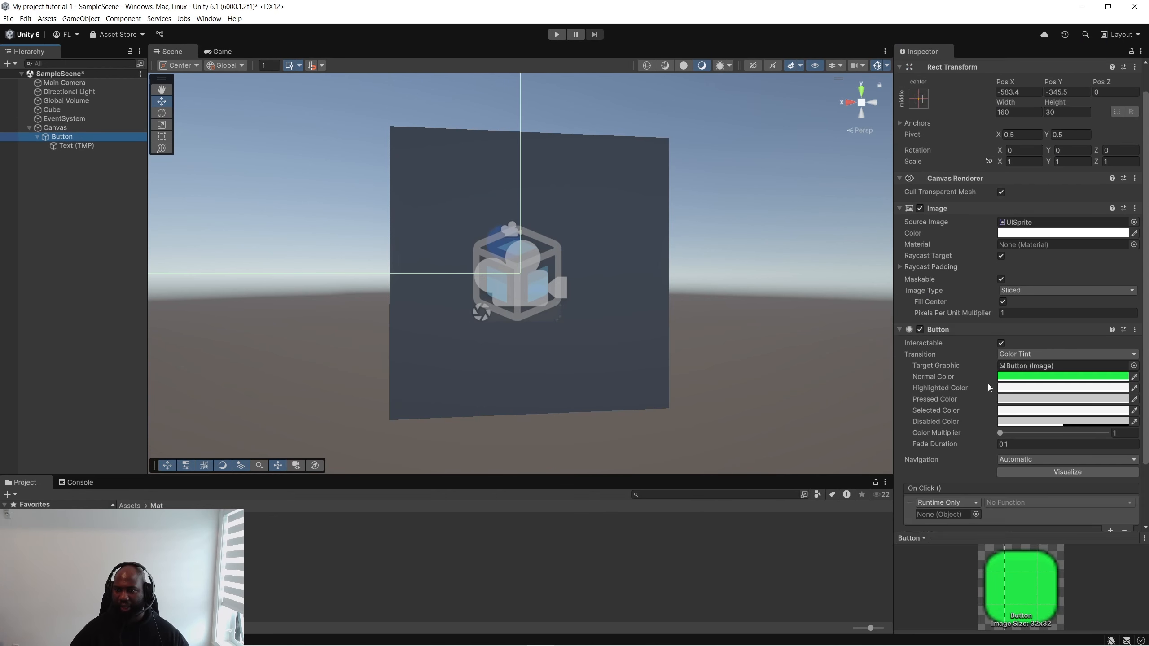
scroll(987, 386, "down", 3)
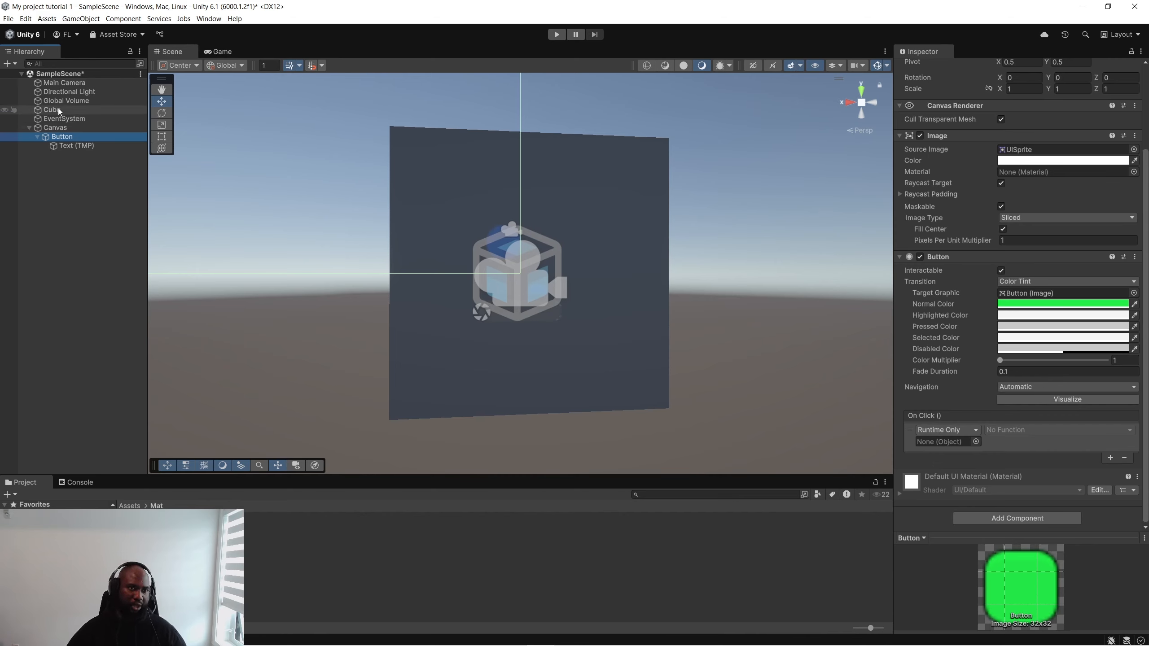
left_click_drag(59, 111, 926, 442)
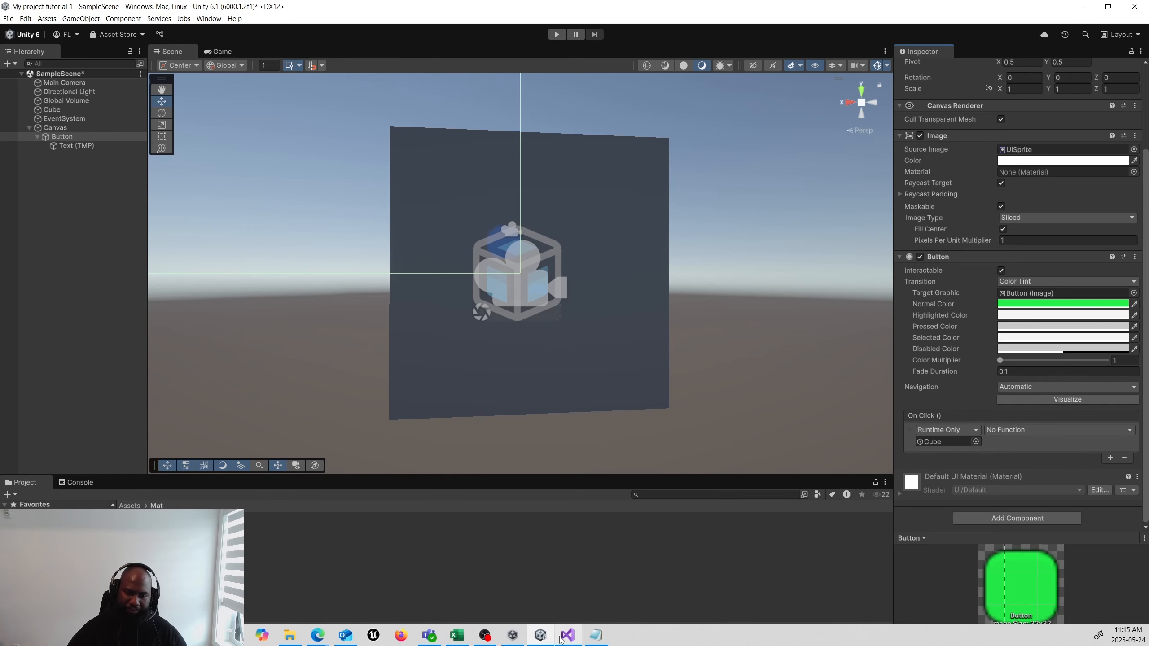
Step: Check the SetColor method in Visual Studio and set the Button's On Click function to Myfirstscript.SetColor in Unity
left_click(568, 636)
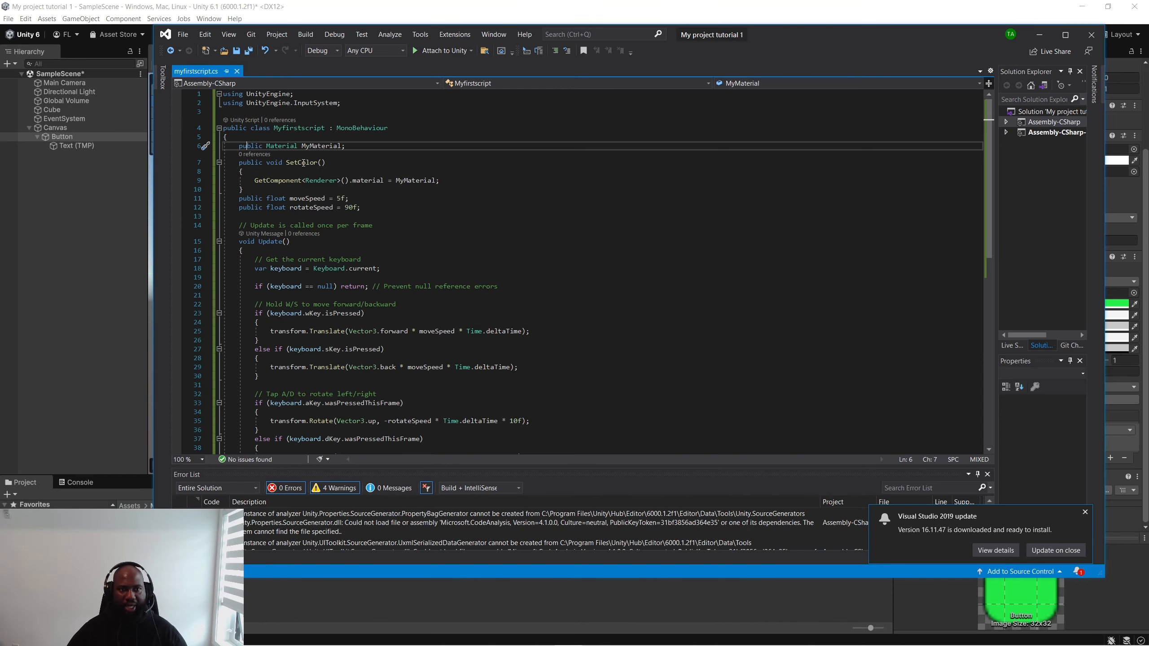
left_click(788, 14)
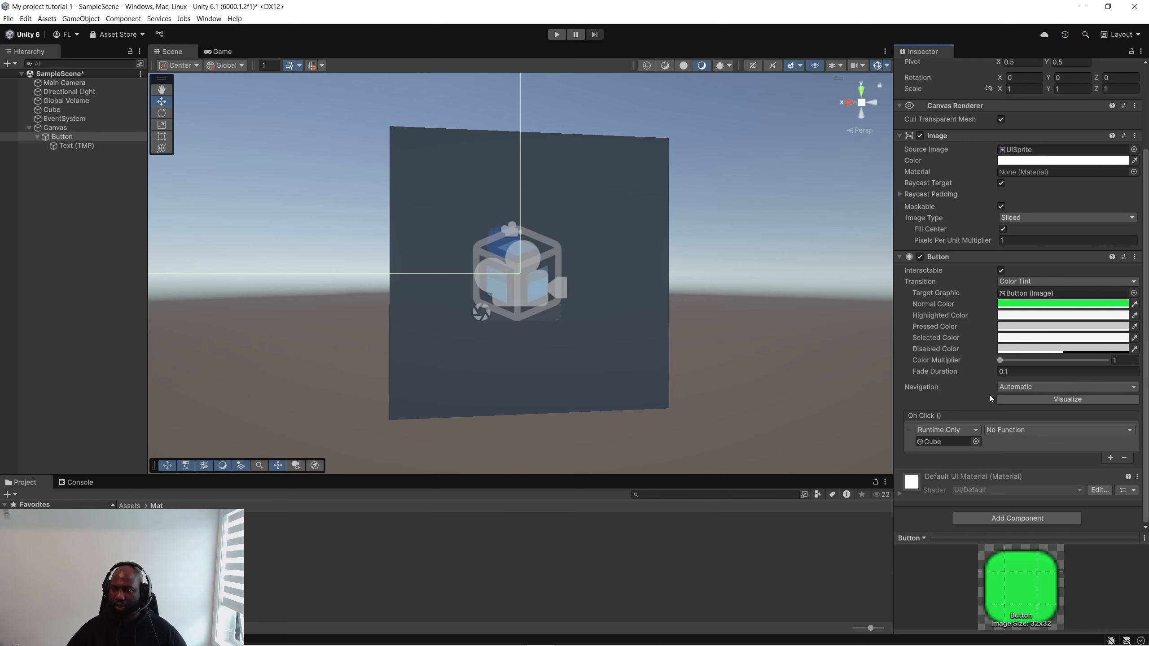
left_click(995, 429)
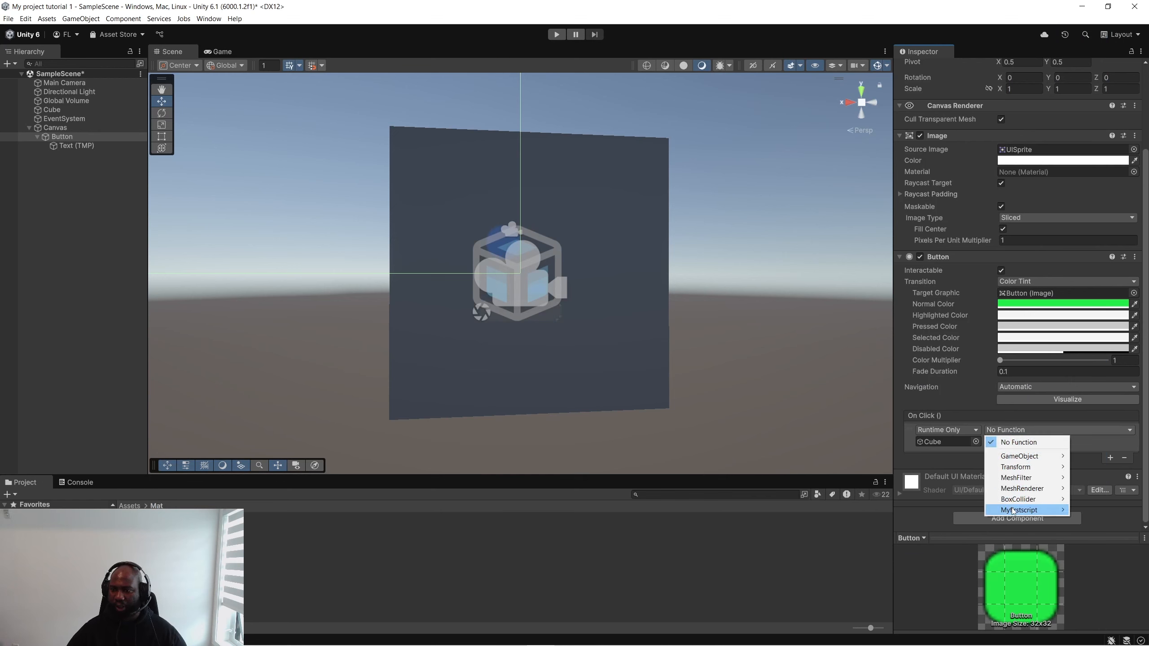
mouse_move(1013, 511)
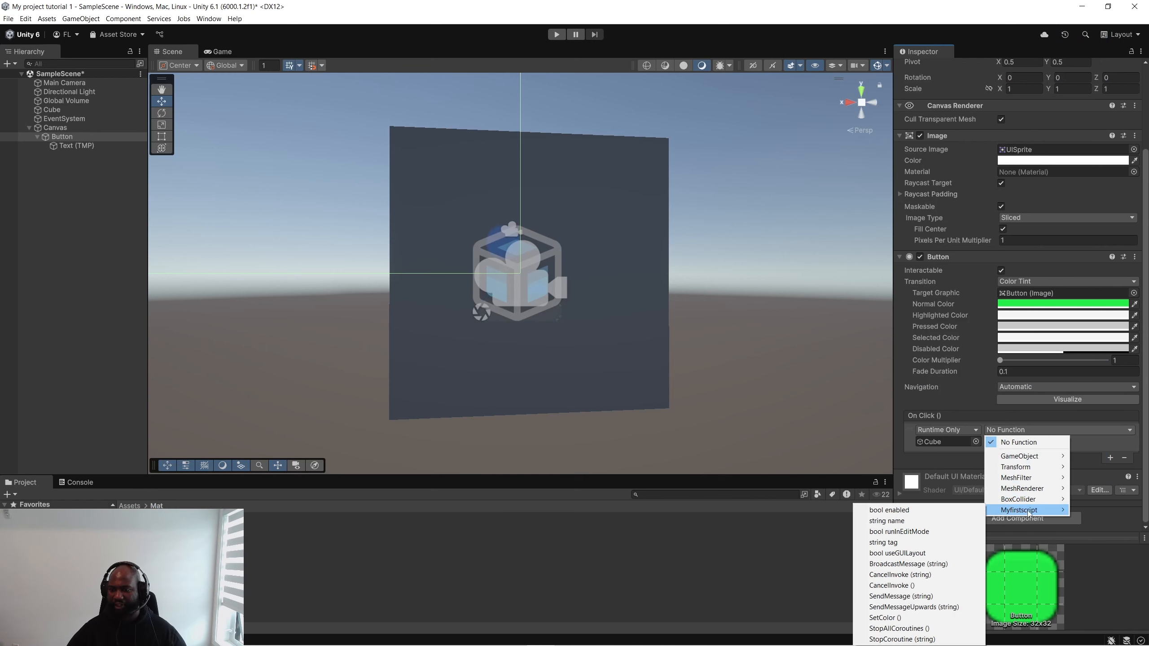
left_click(885, 617)
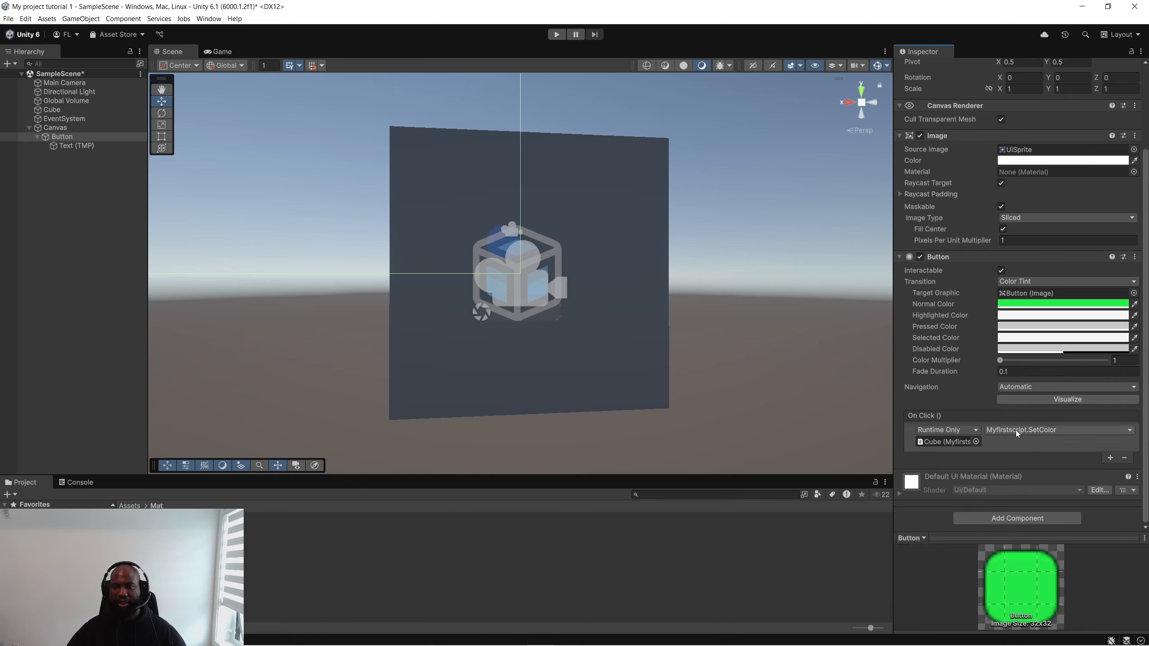
Step: Review Cube's Myfirstscript component, save SampleScene, and run a short play test of the scene
left_click(52, 110)
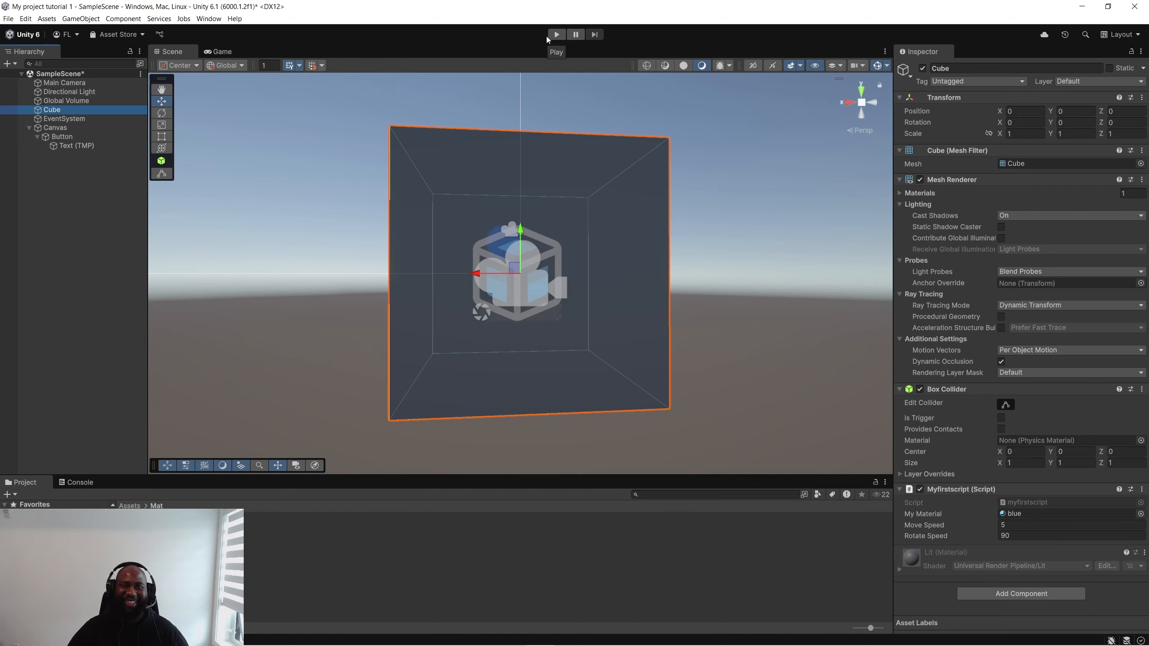
key("ctrl+s")
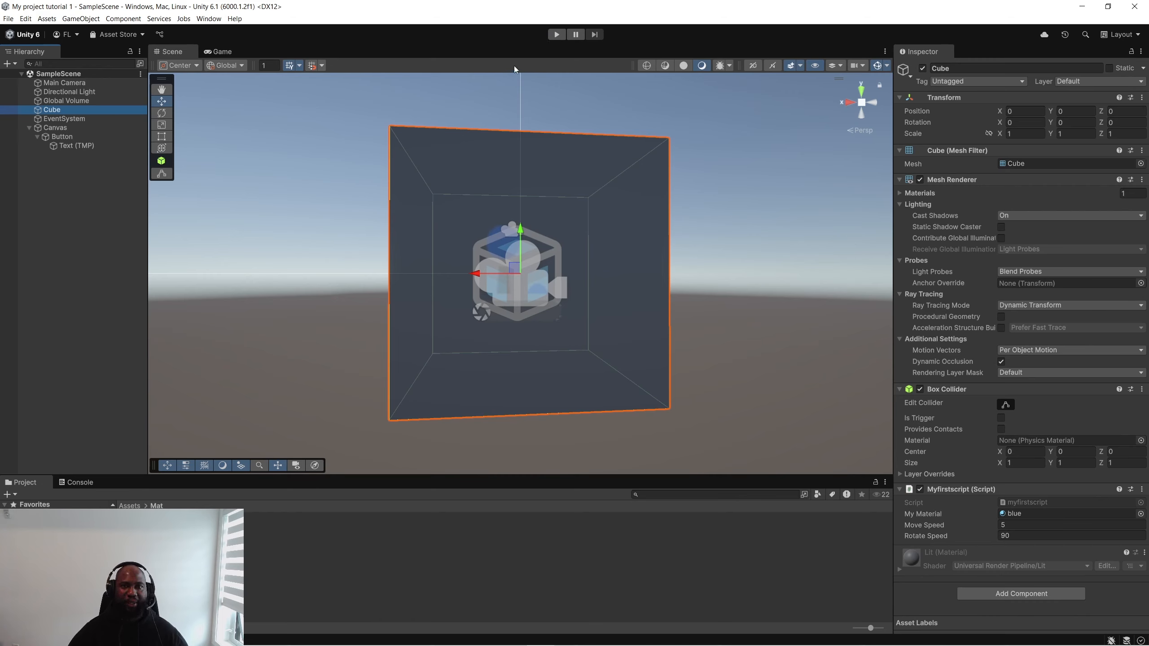
left_click(557, 35)
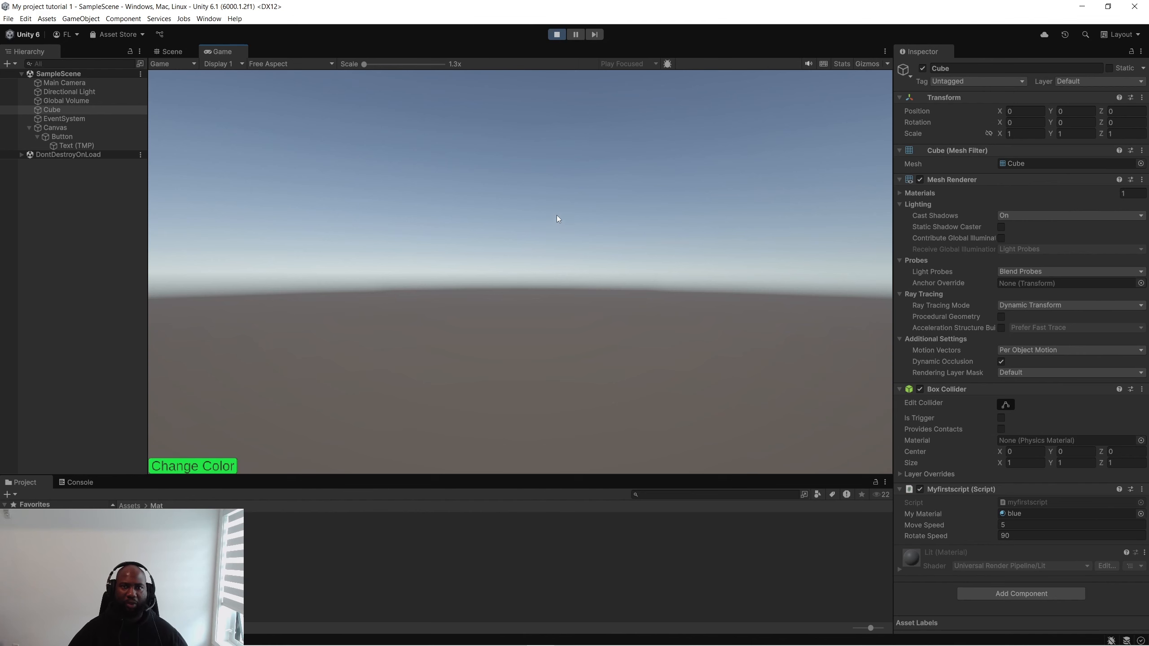
left_click(557, 34)
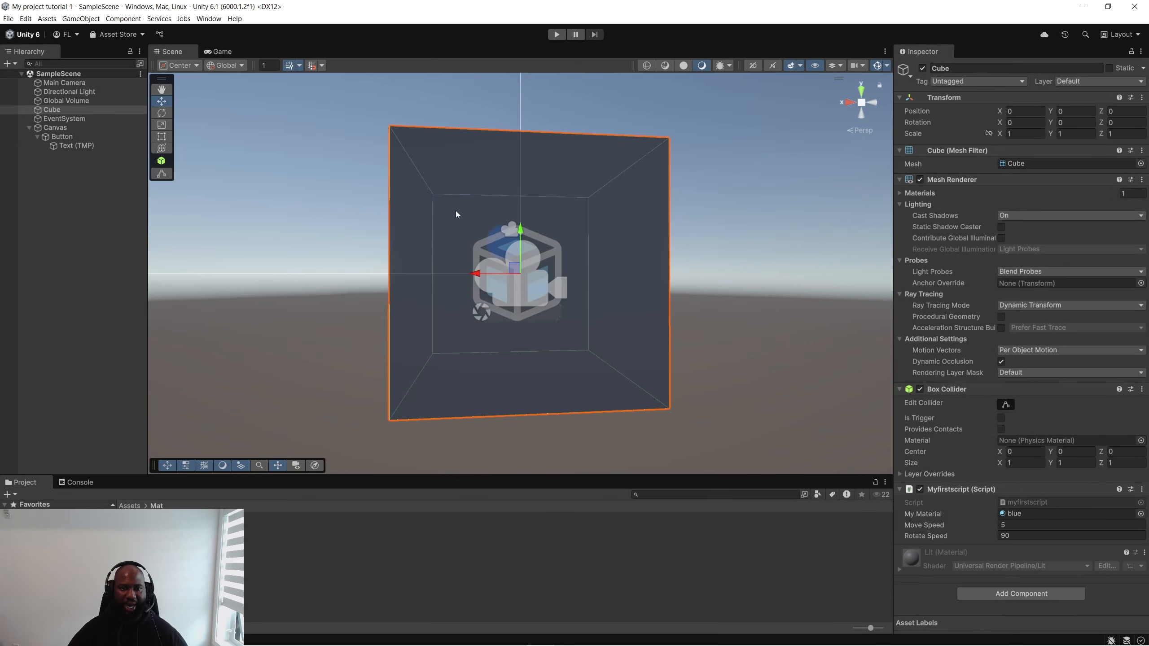
Step: Try moving Cube along the Z axis to about -3.079 and check its placement in the Game view
scroll(456, 210, "down", 5)
left_click_drag(457, 210, 595, 253, "alt")
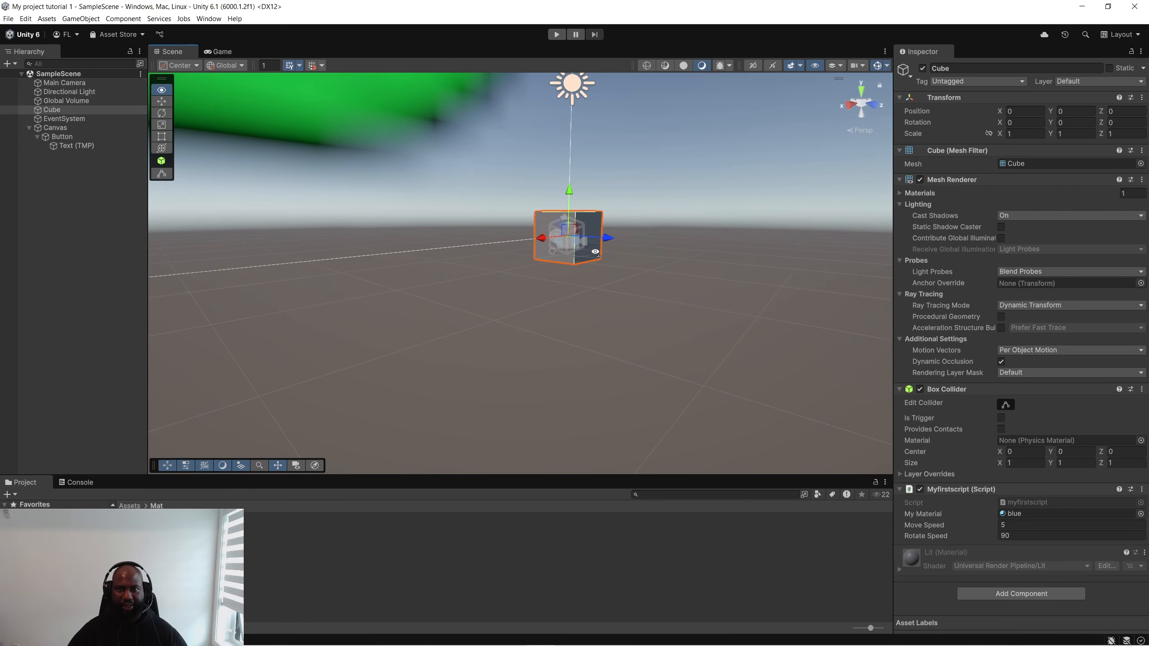
right_click_drag(595, 253, 522, 227)
key("w")
key("d")
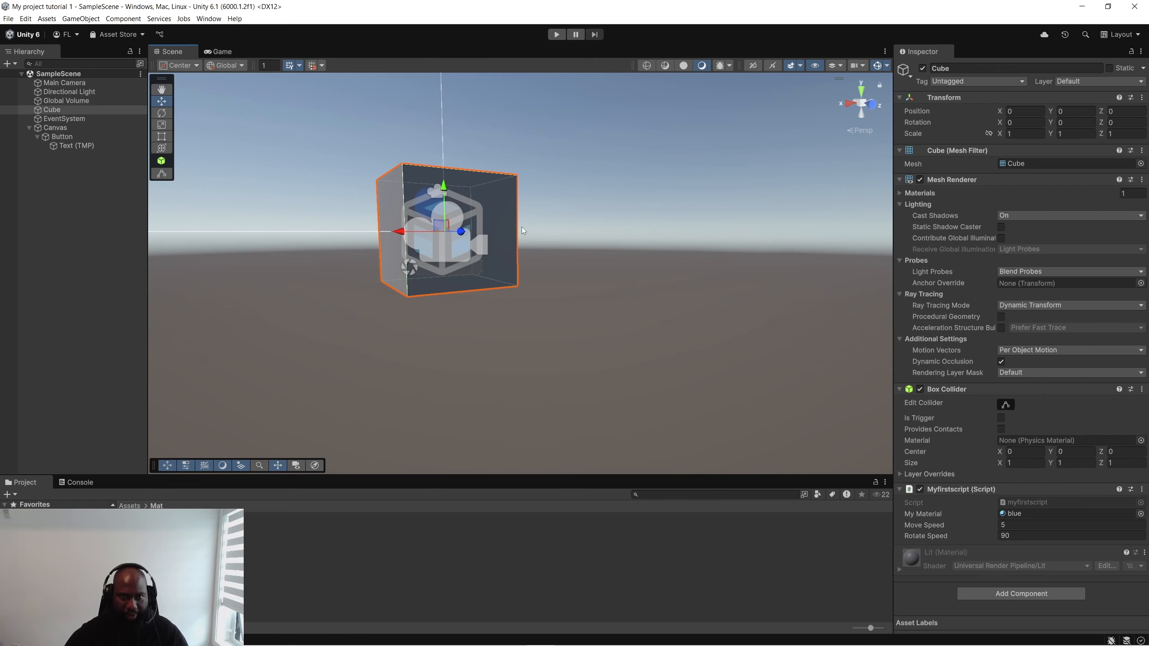
right_click_drag(521, 226, 628, 271)
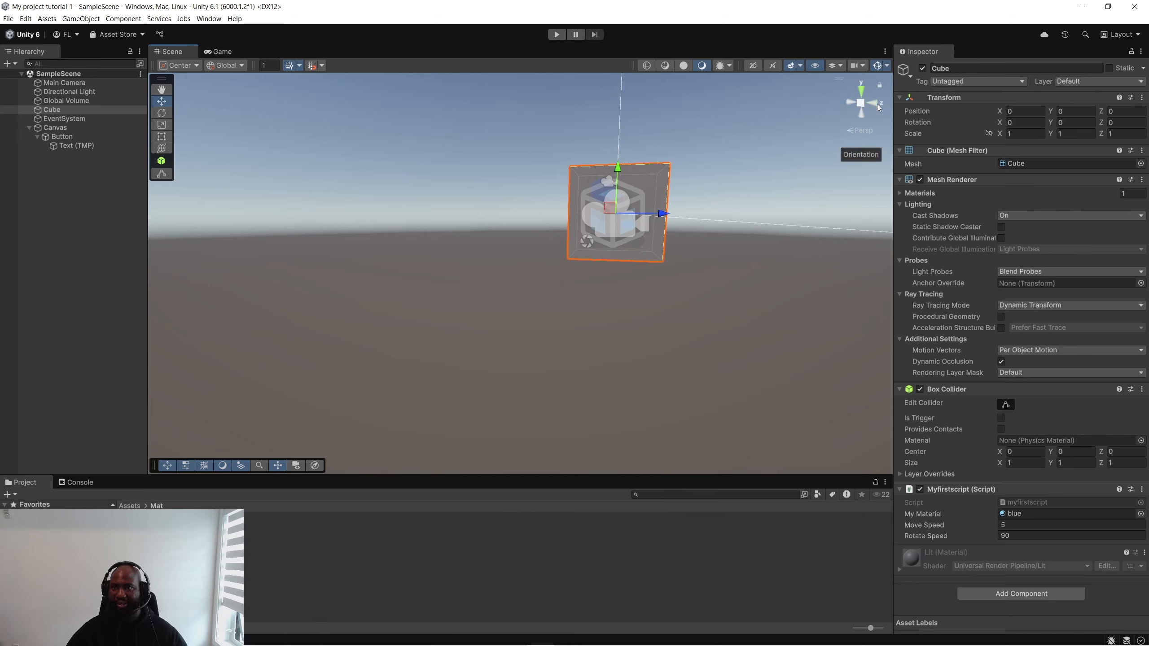
left_click_drag(659, 214, 430, 210)
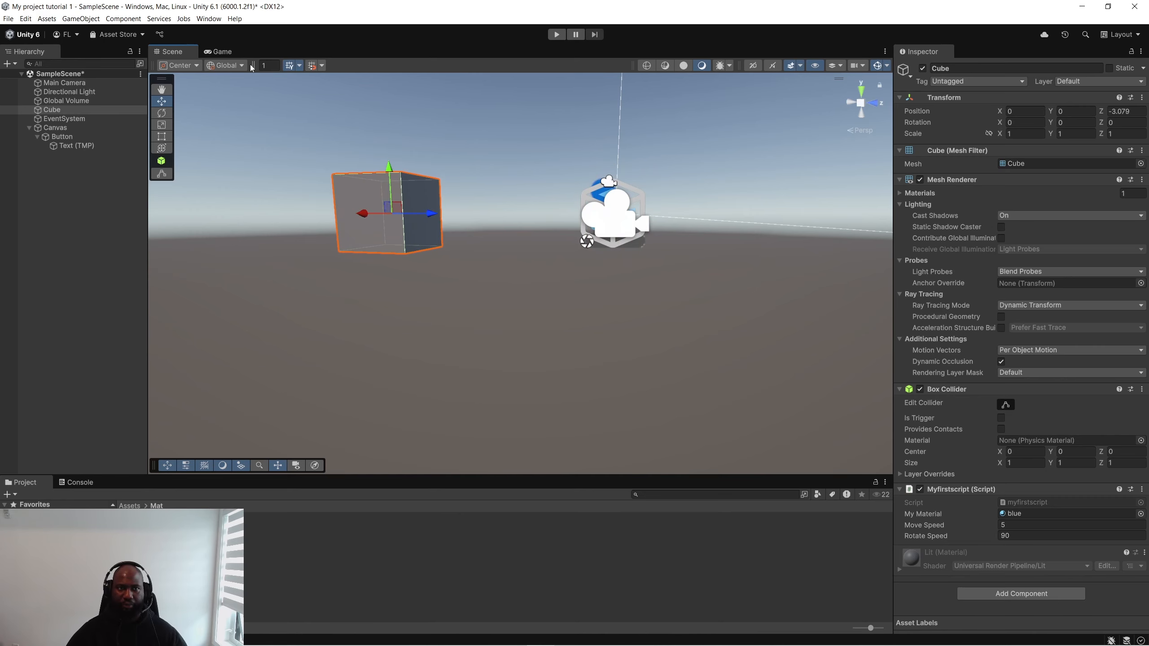
left_click(218, 57)
left_click(182, 55)
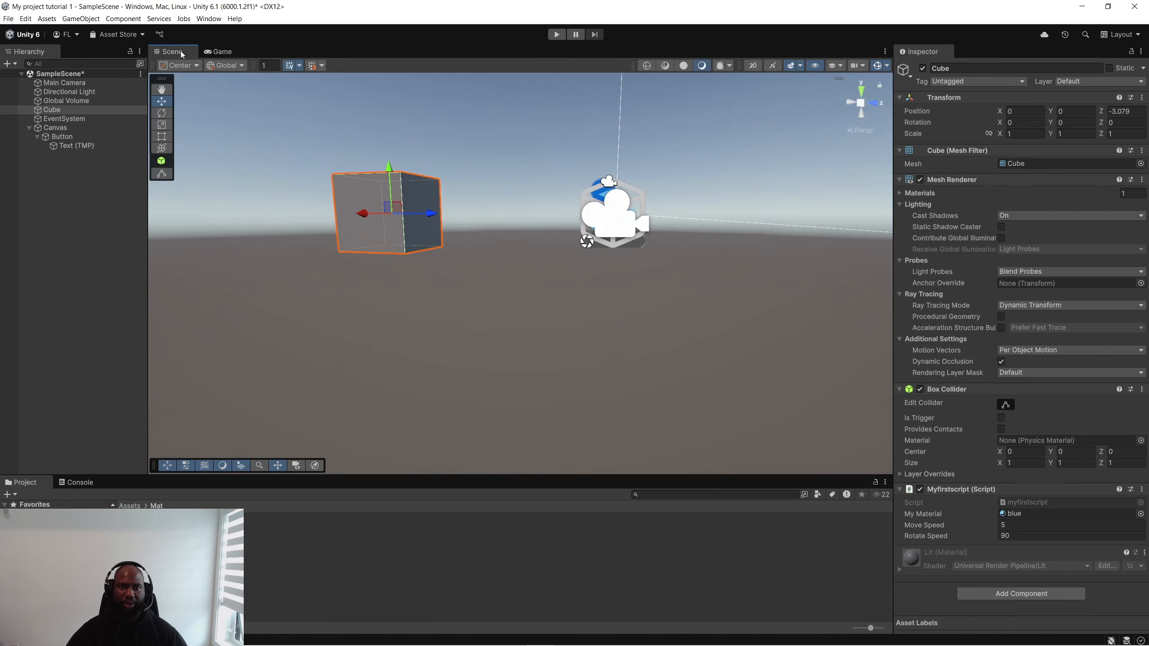
Step: Move Cube along the Z axis to about 2.943, check it in the Game view, and return to the Scene view
left_click_drag(427, 211, 957, 274)
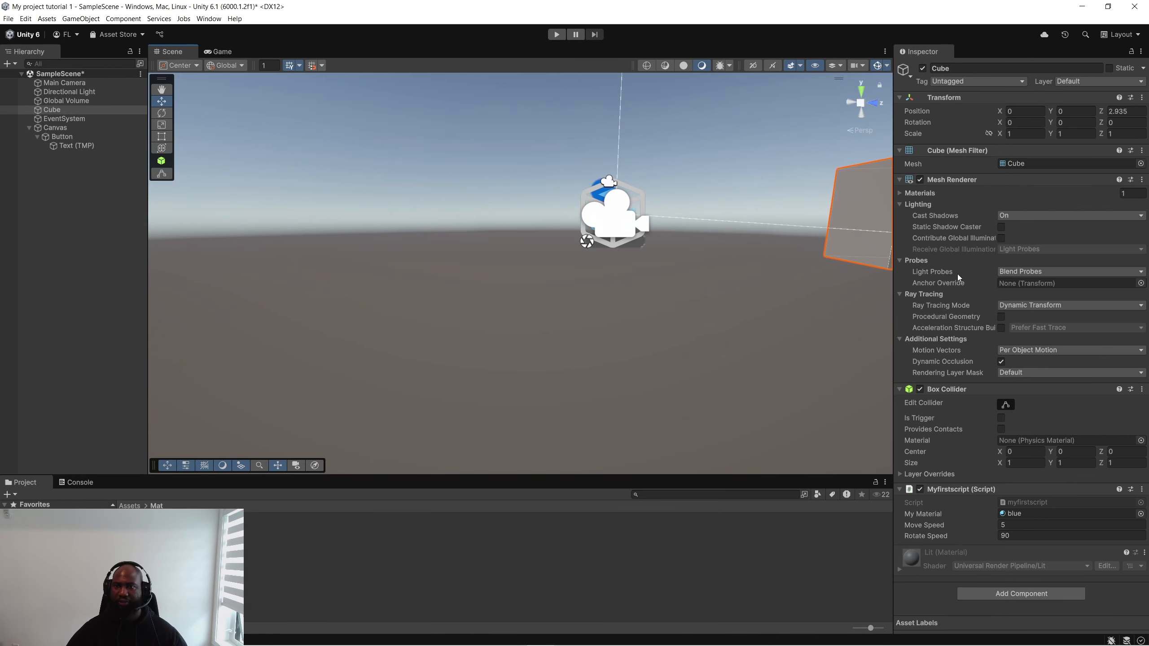
left_click(224, 52)
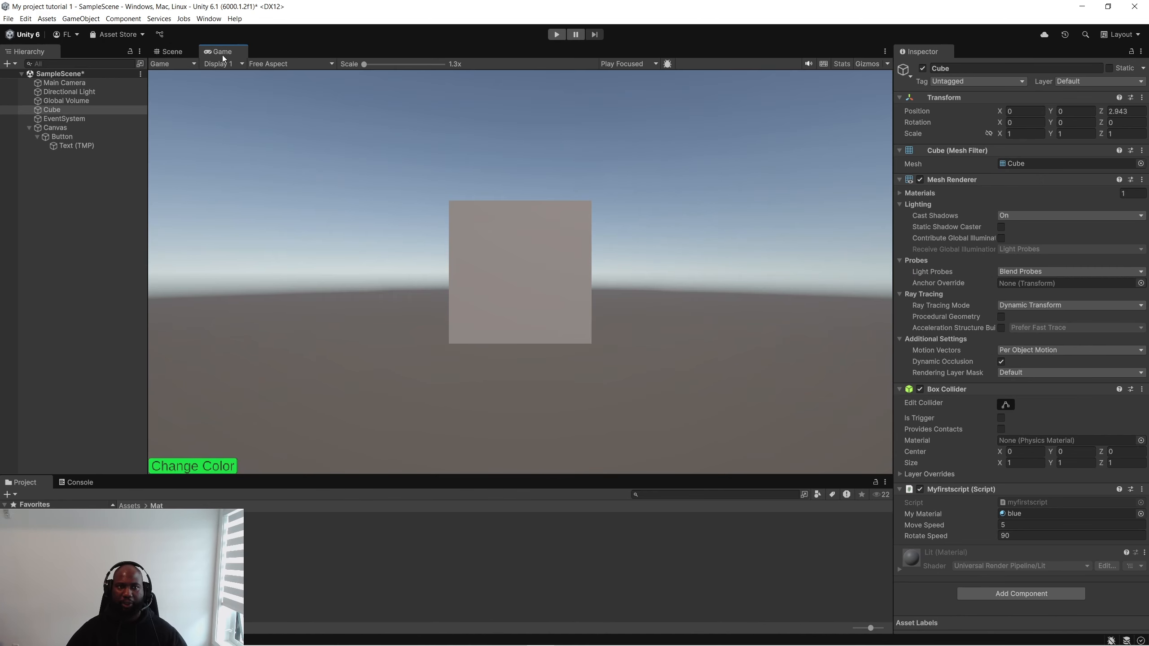
left_click(171, 52)
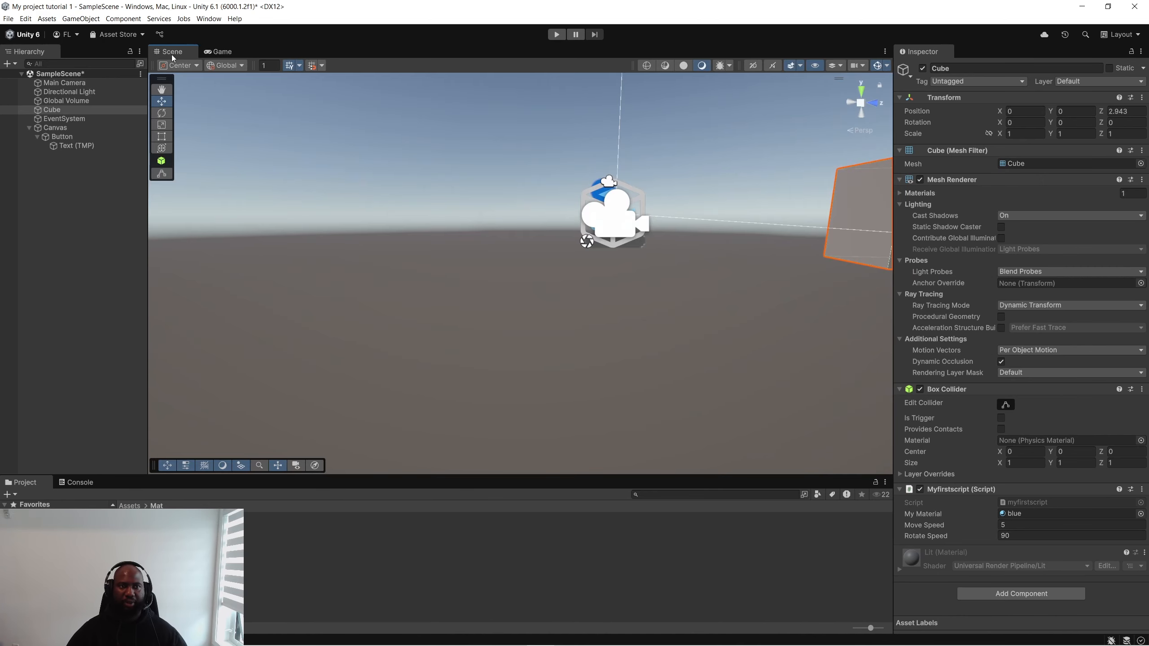
Step: Save SampleScene and play test the Change Color button's effect on the cube, exiting play mode when done
key("ctrl+s")
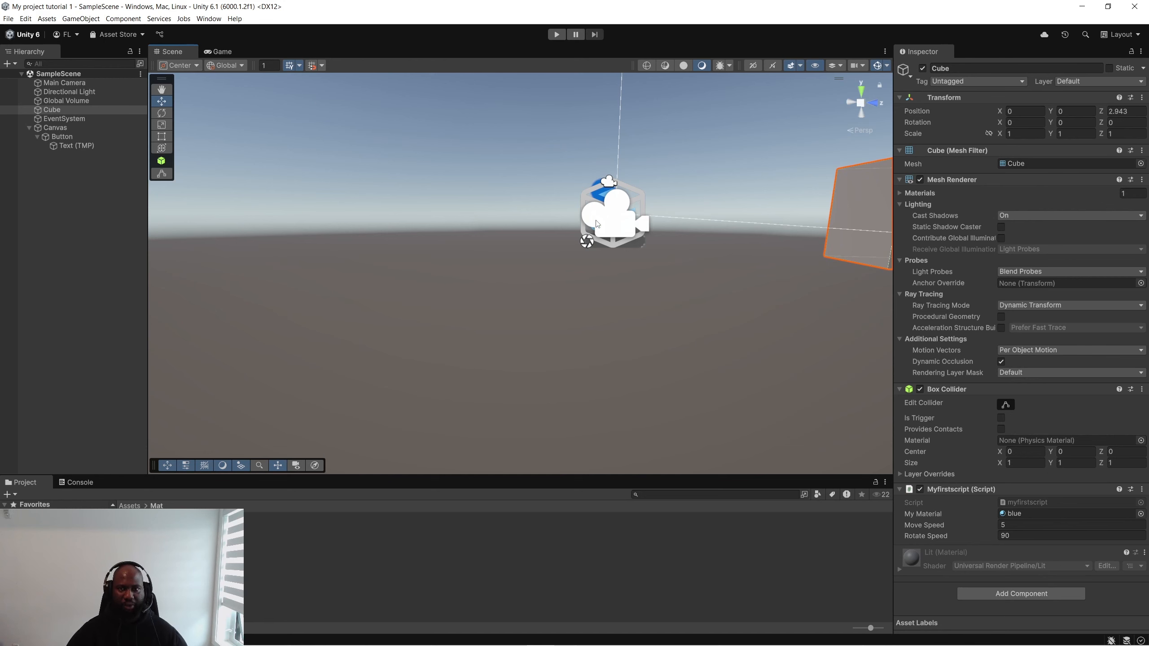
left_click(556, 35)
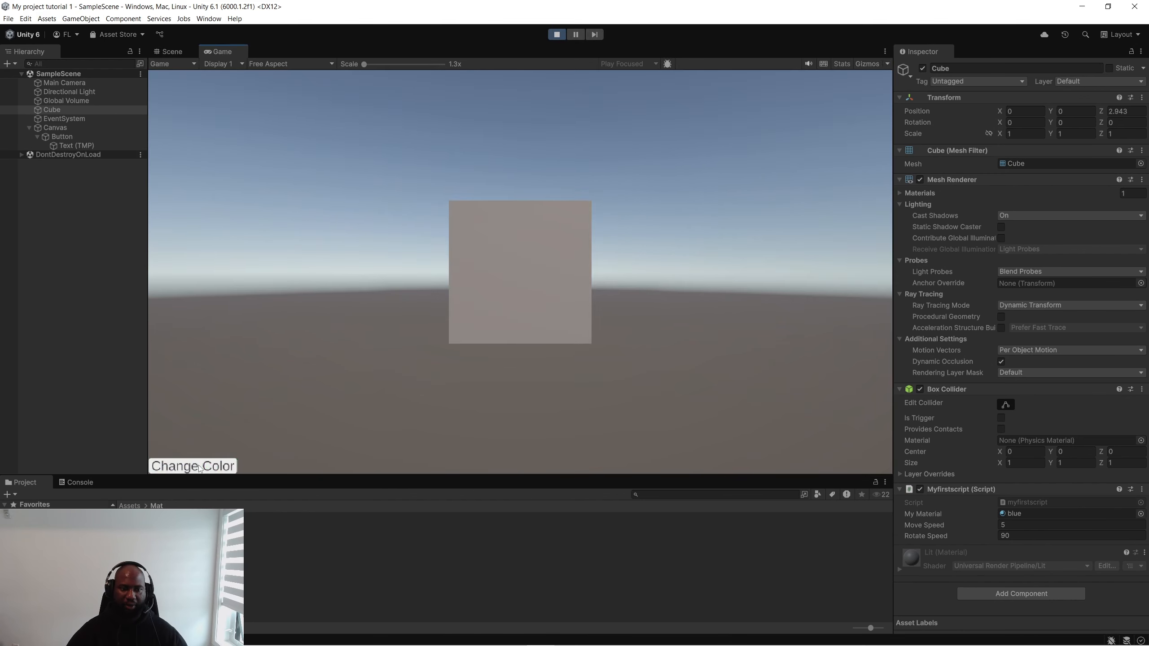
left_click(230, 458)
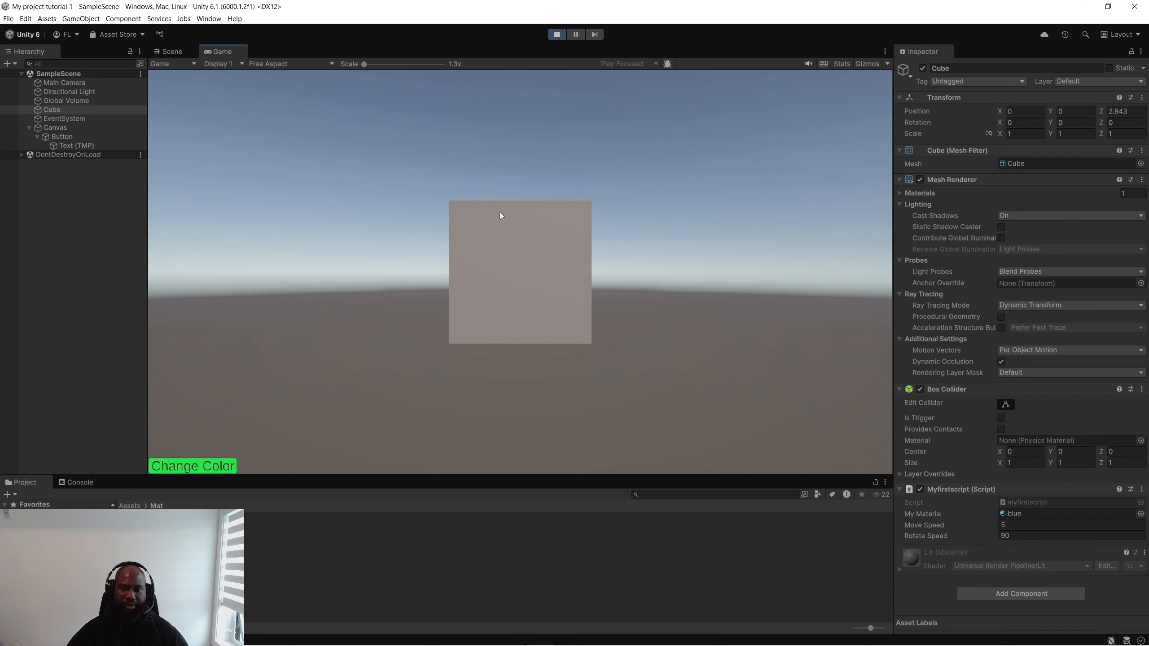
left_click(193, 465)
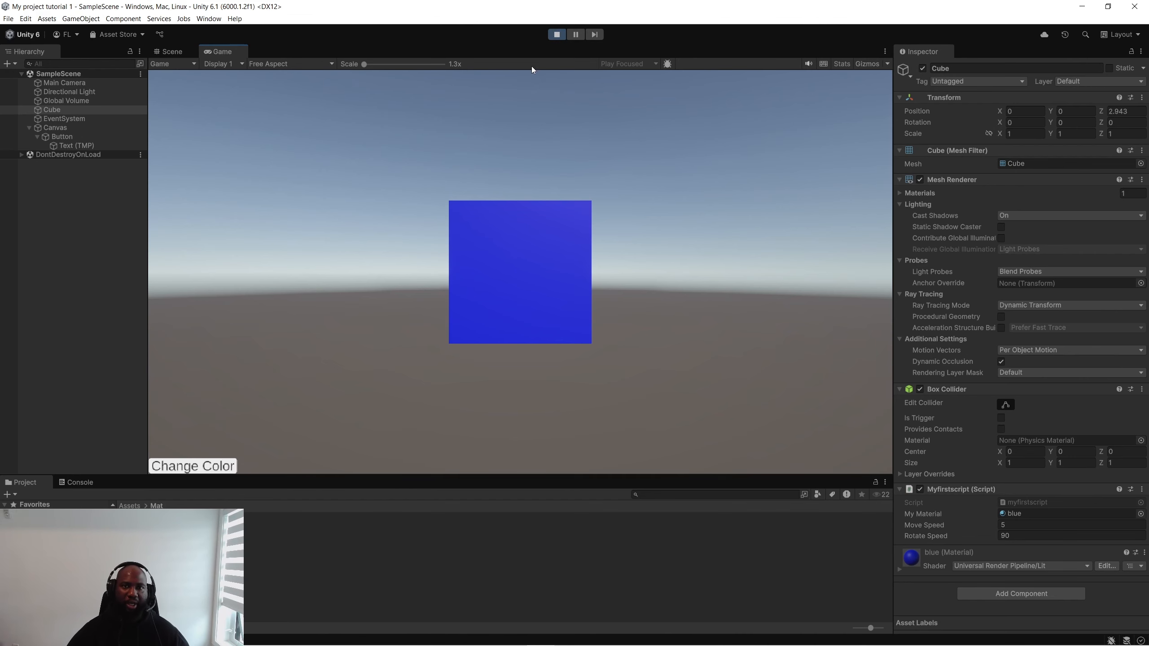
left_click(551, 36)
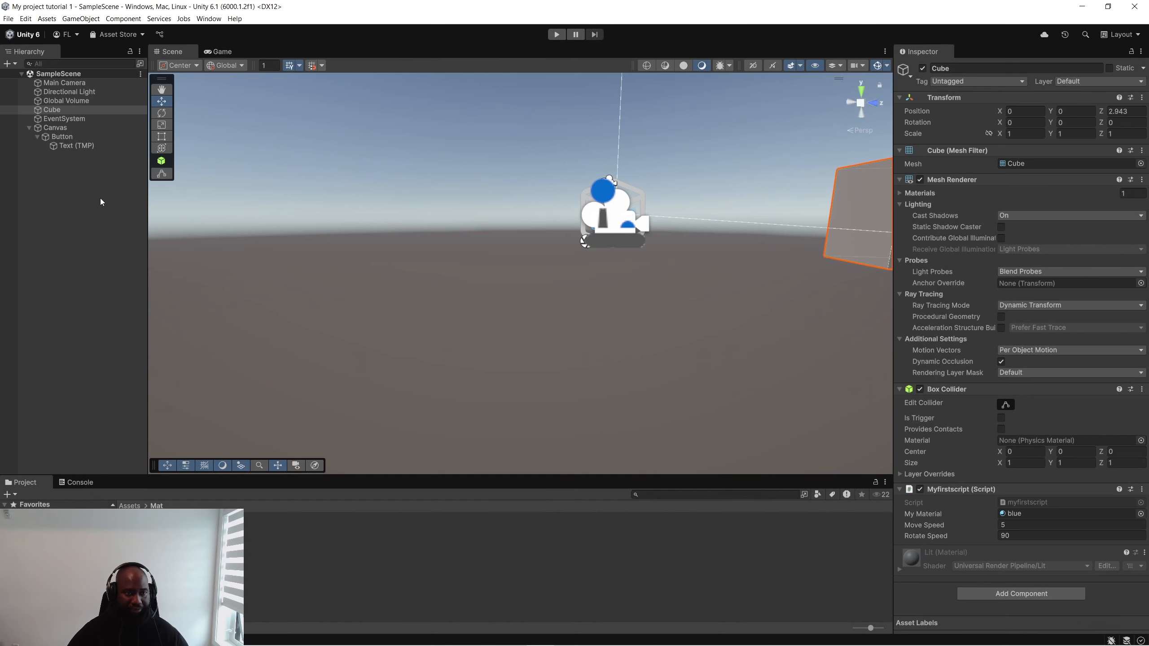
right_click(100, 208)
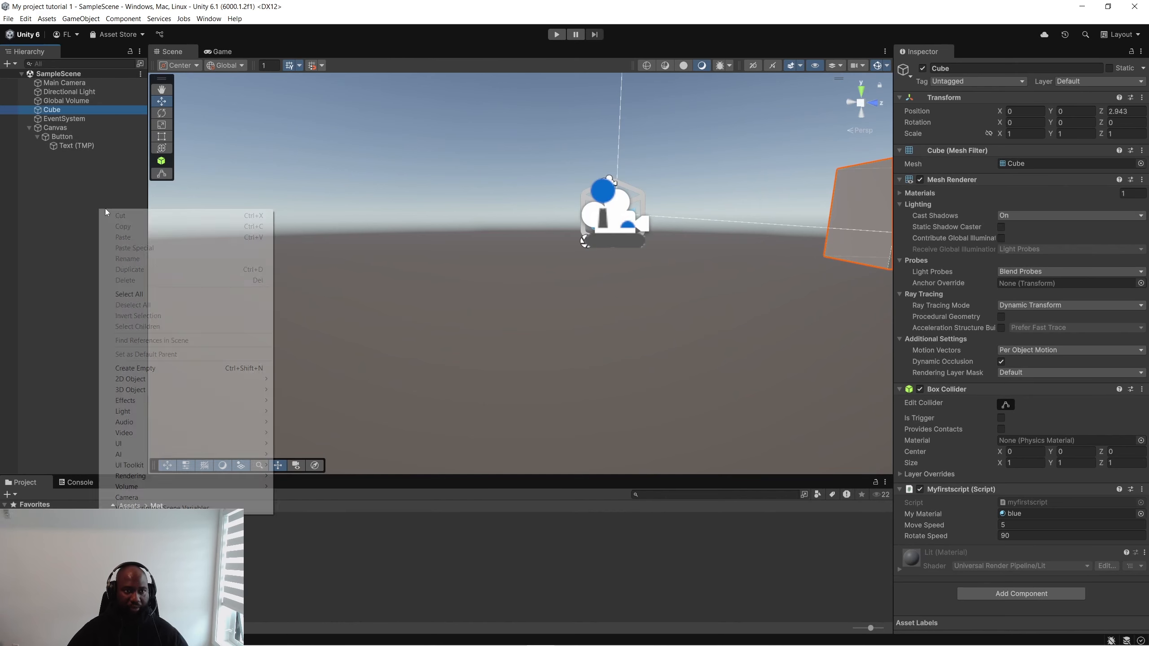
left_click(42, 199)
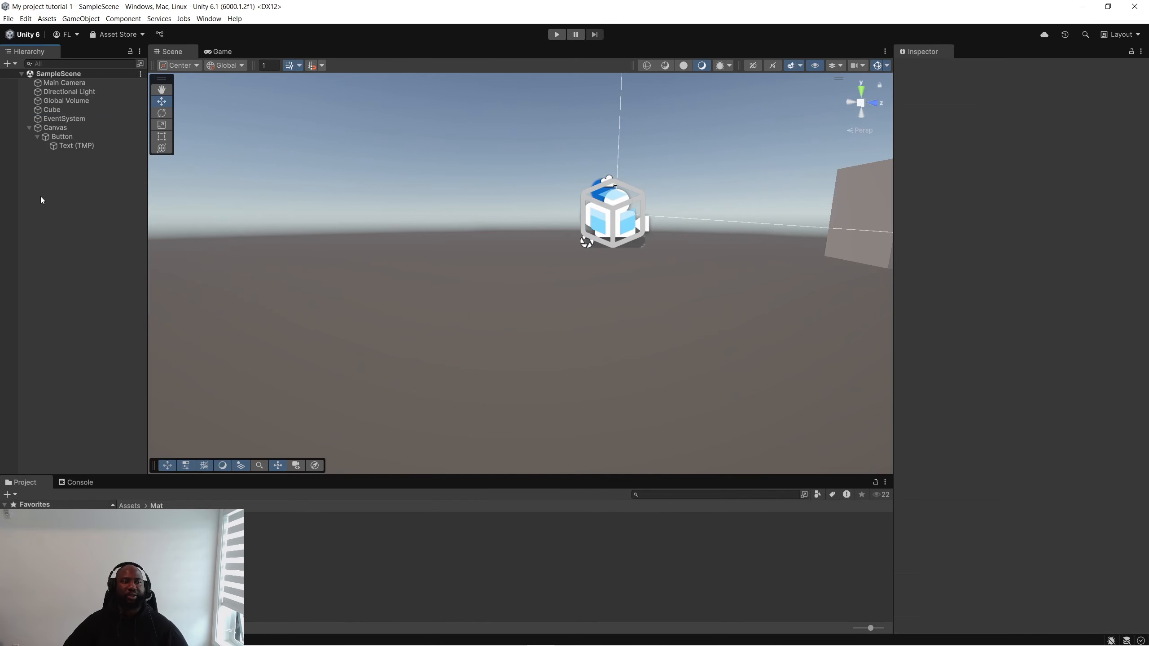